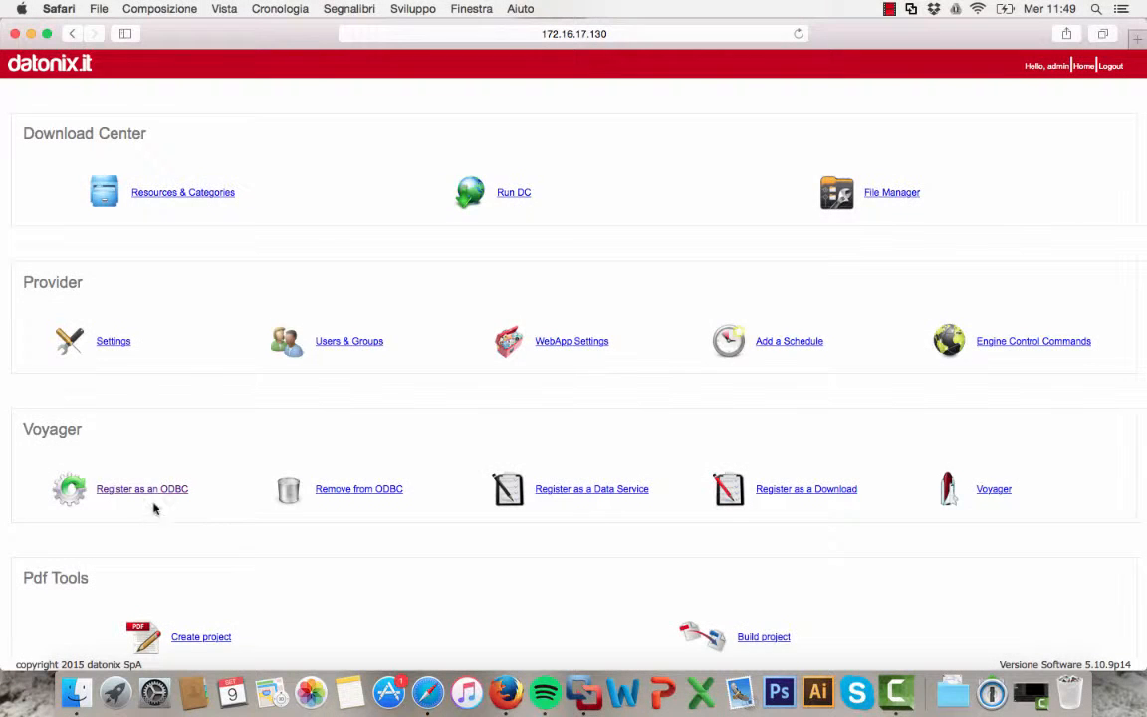
Start registering an ODBC dataset and set the Alias DSN to QO_NAME
click(154, 493)
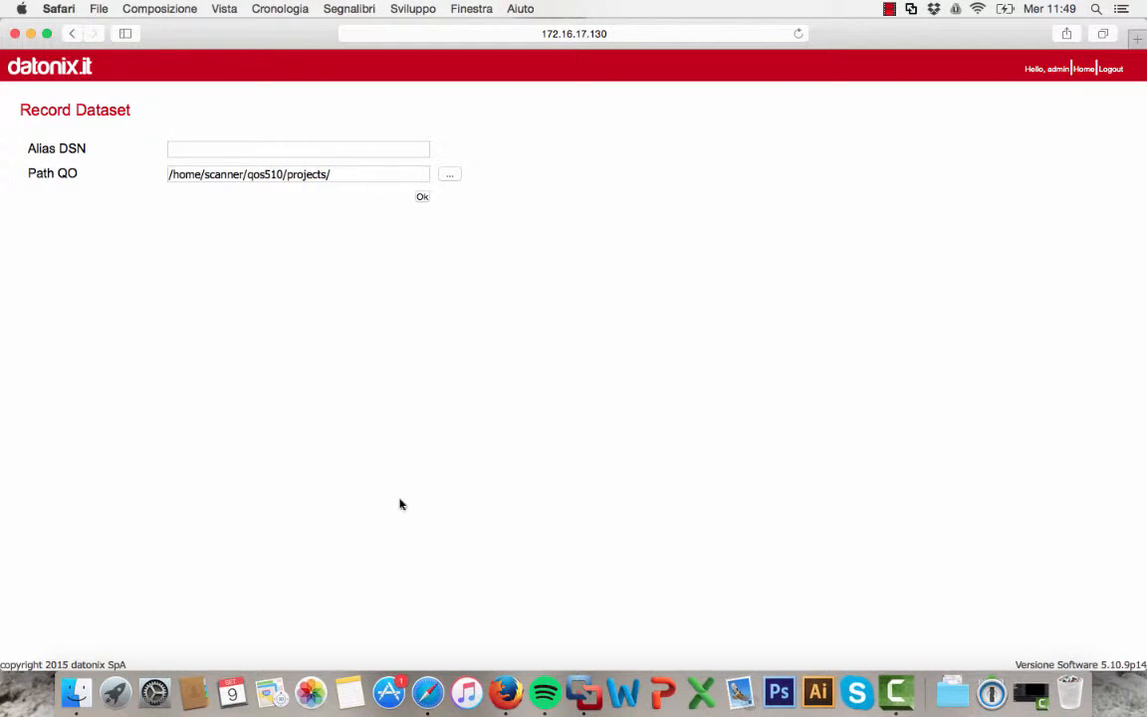
click(236, 145)
text(QO_NAME)
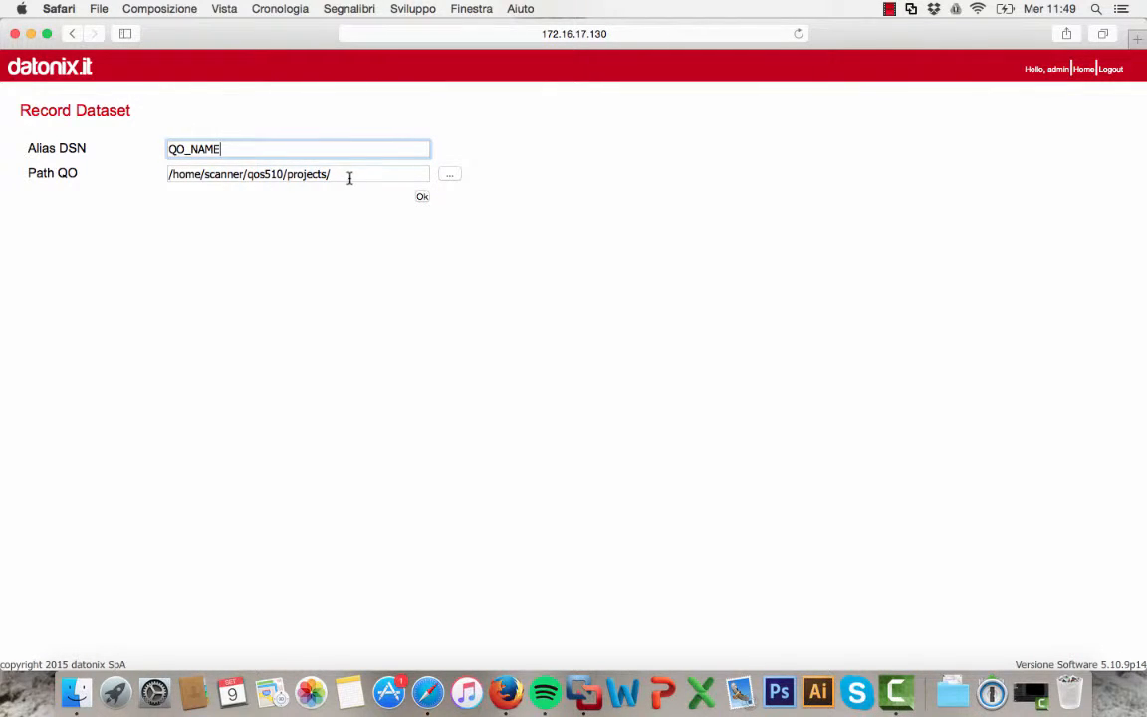
Browse the file manager to projects/QO_TUTORIAL/QO_NAME and pick QO_NAME.qod as the QO path
click(448, 175)
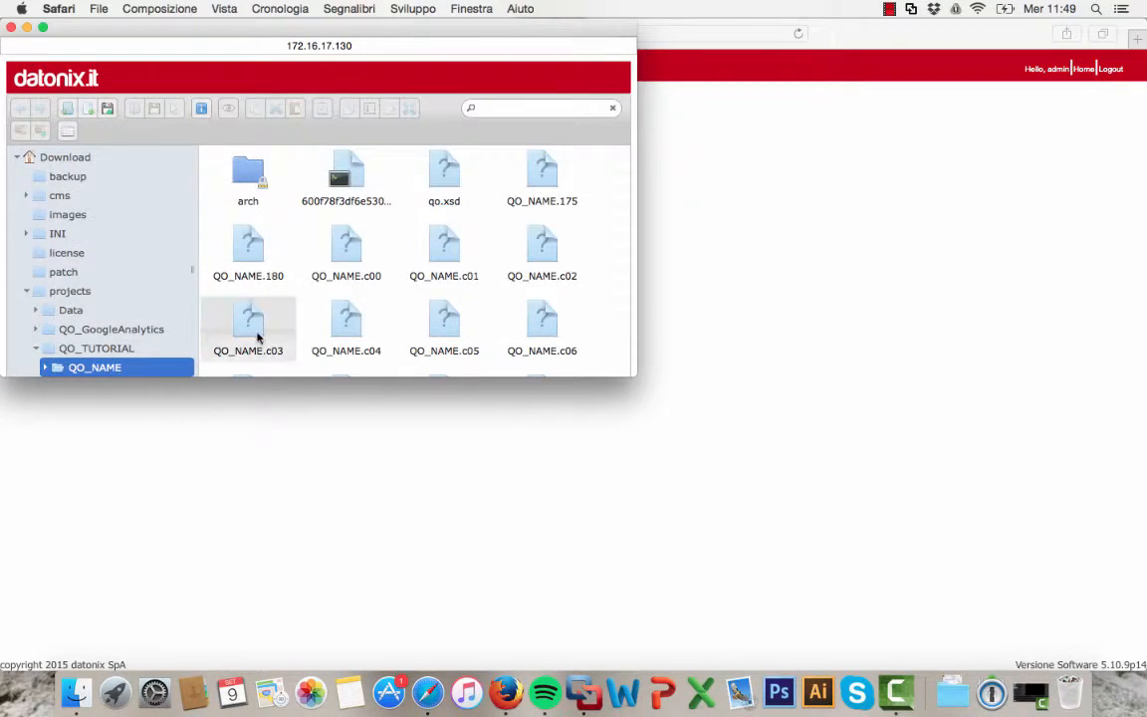
scroll(107, 334, down, 2)
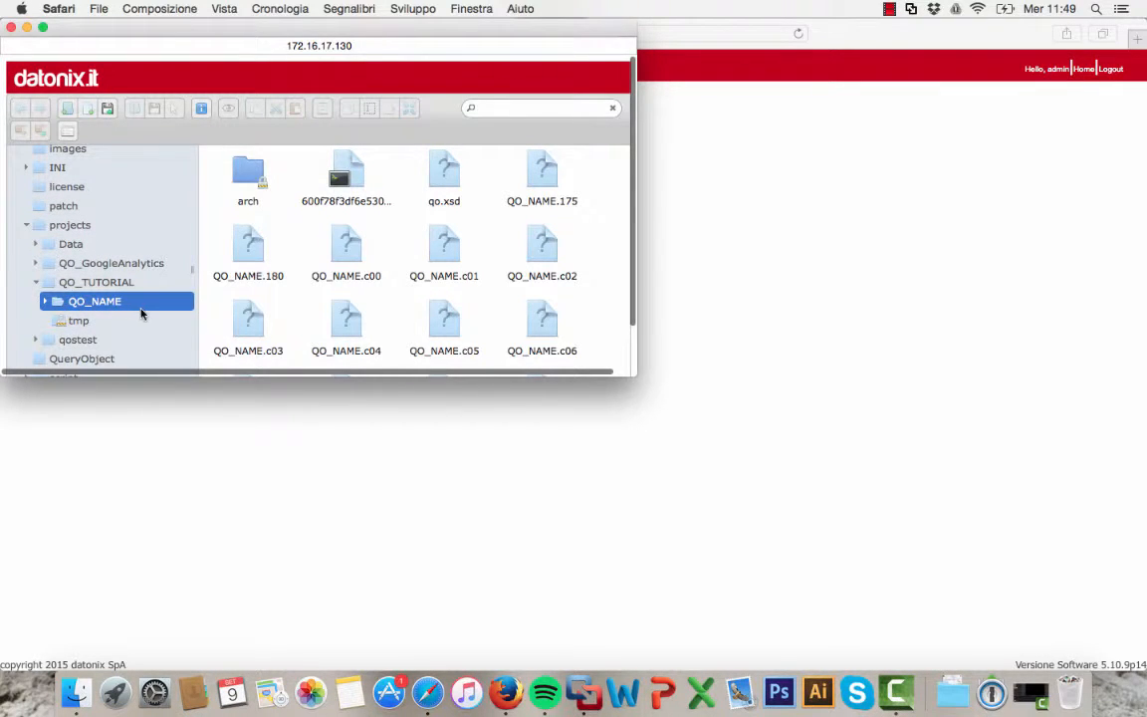
scroll(399, 290, down, 5)
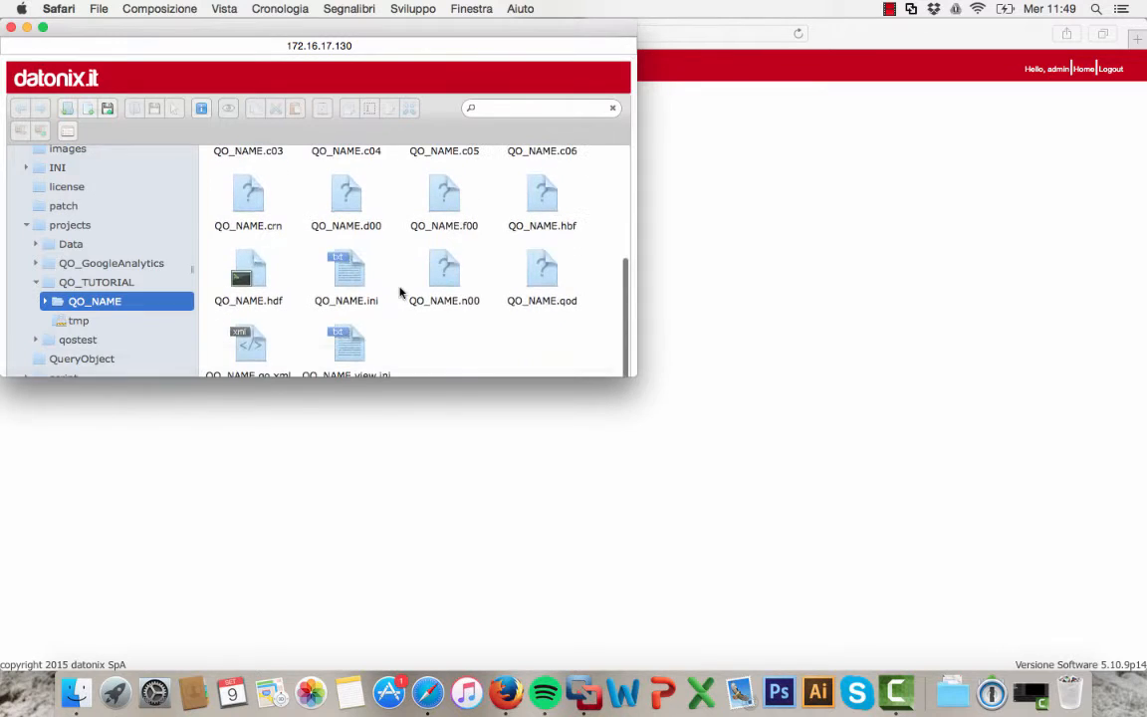
click(546, 286)
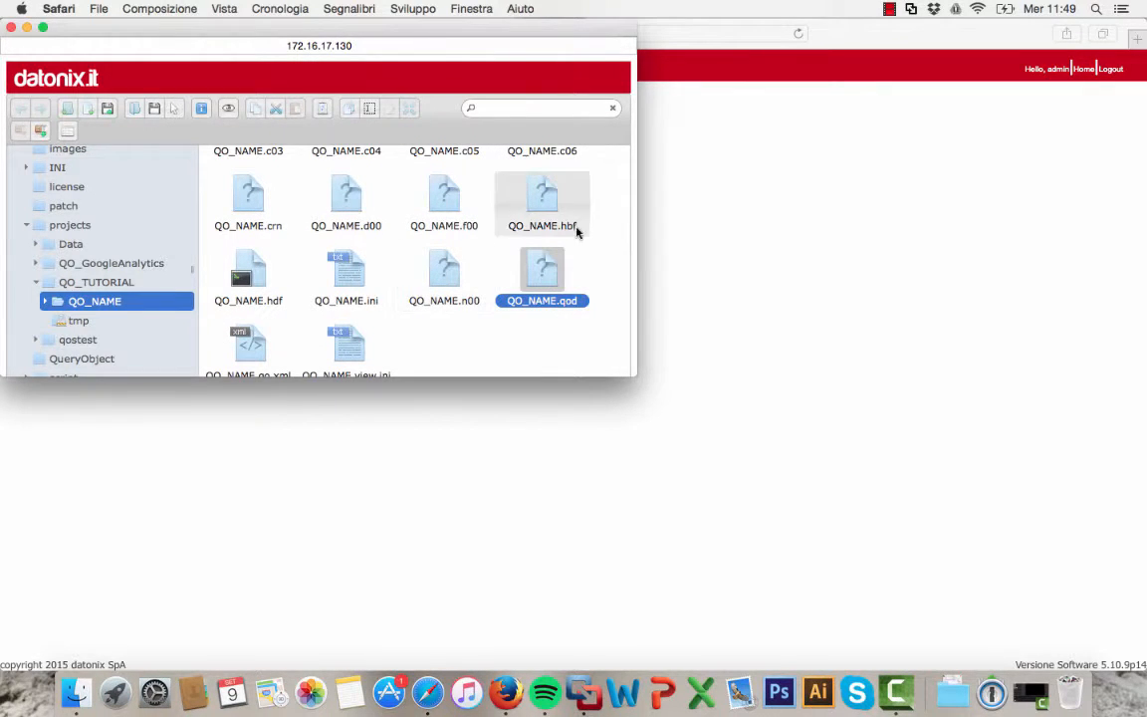
double_click(547, 279)
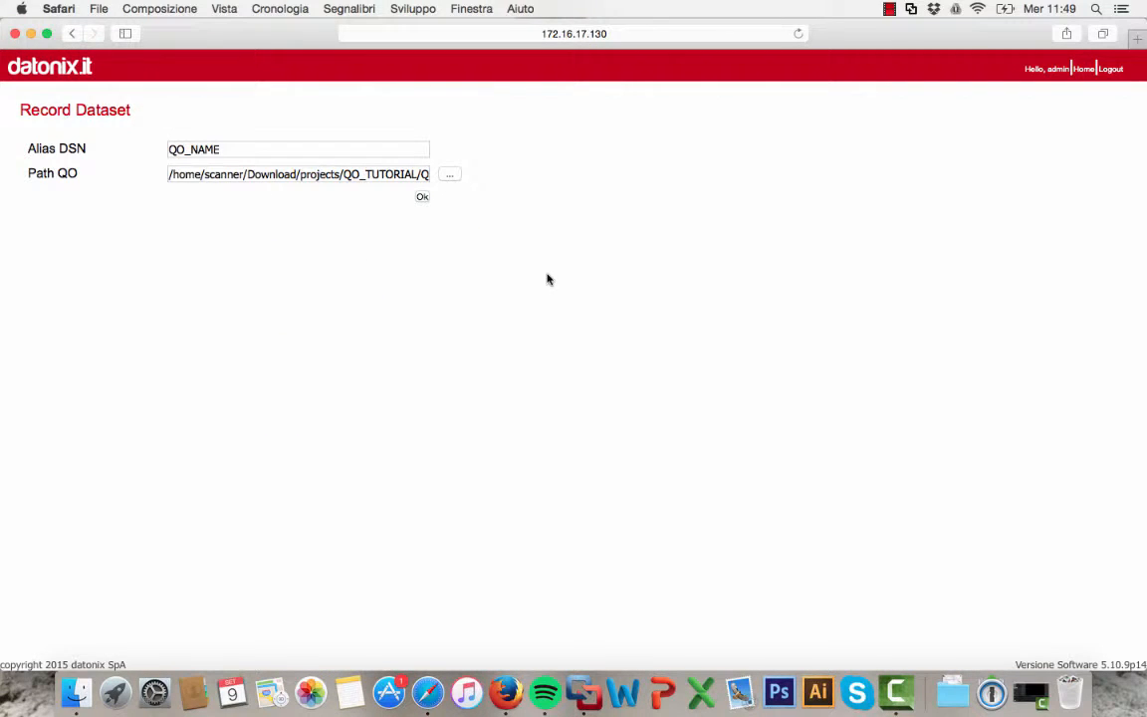
Check the end of the QO path, then submit the dataset registration and acknowledge the confirmation
click(386, 179)
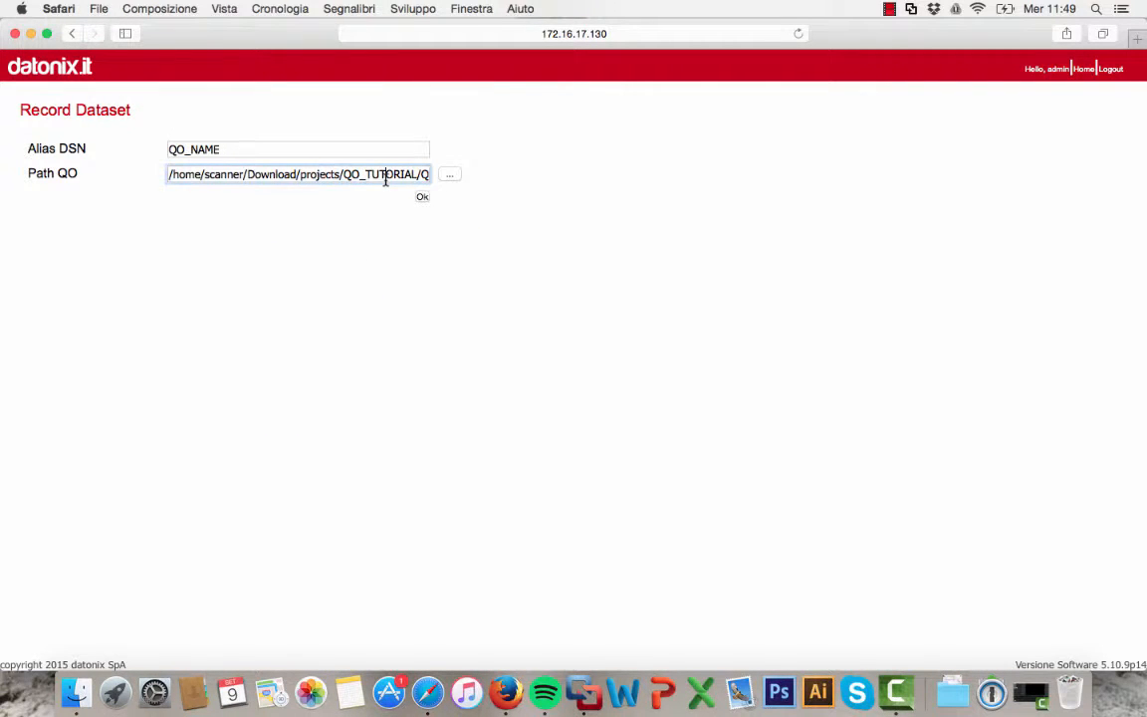
key(Right)
key(Right)
key(Right)
key(Right)
key(Right)
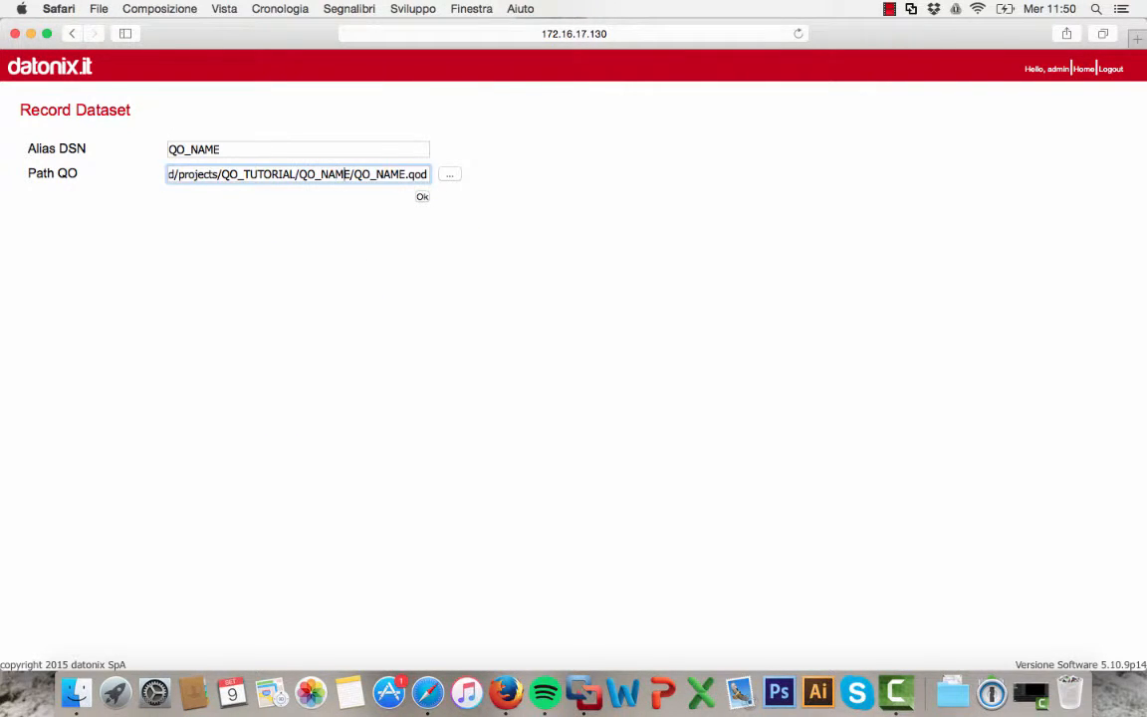
key(Right)
key(Right)
key(Right)
click(421, 197)
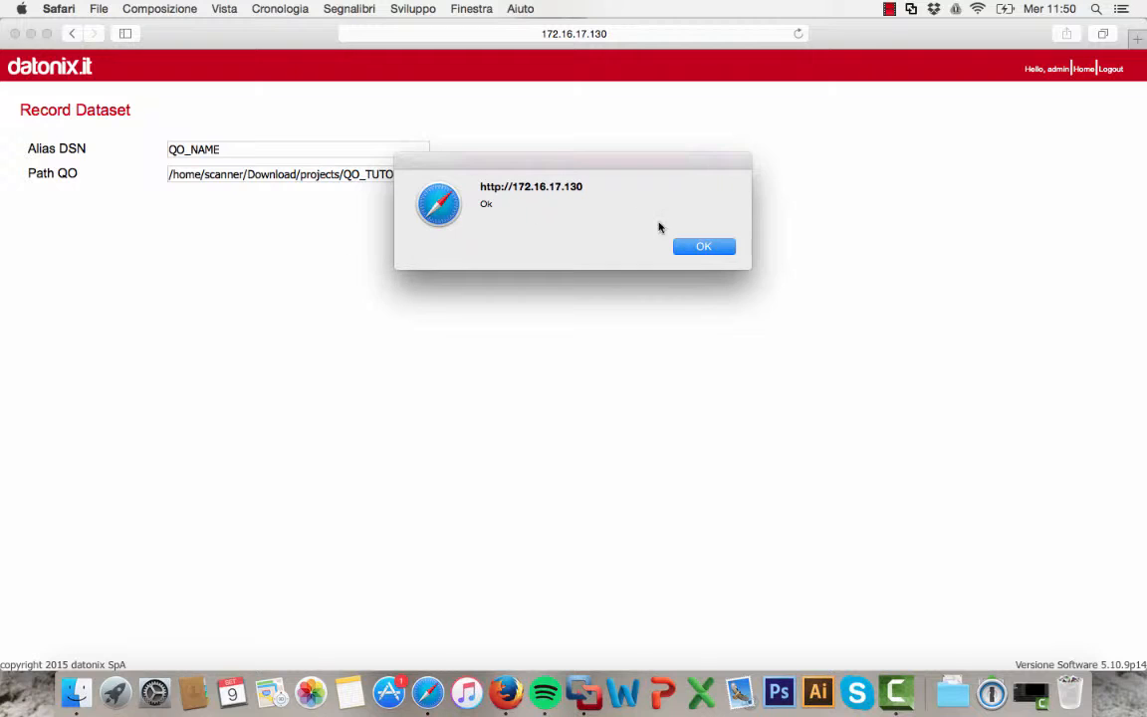
click(687, 247)
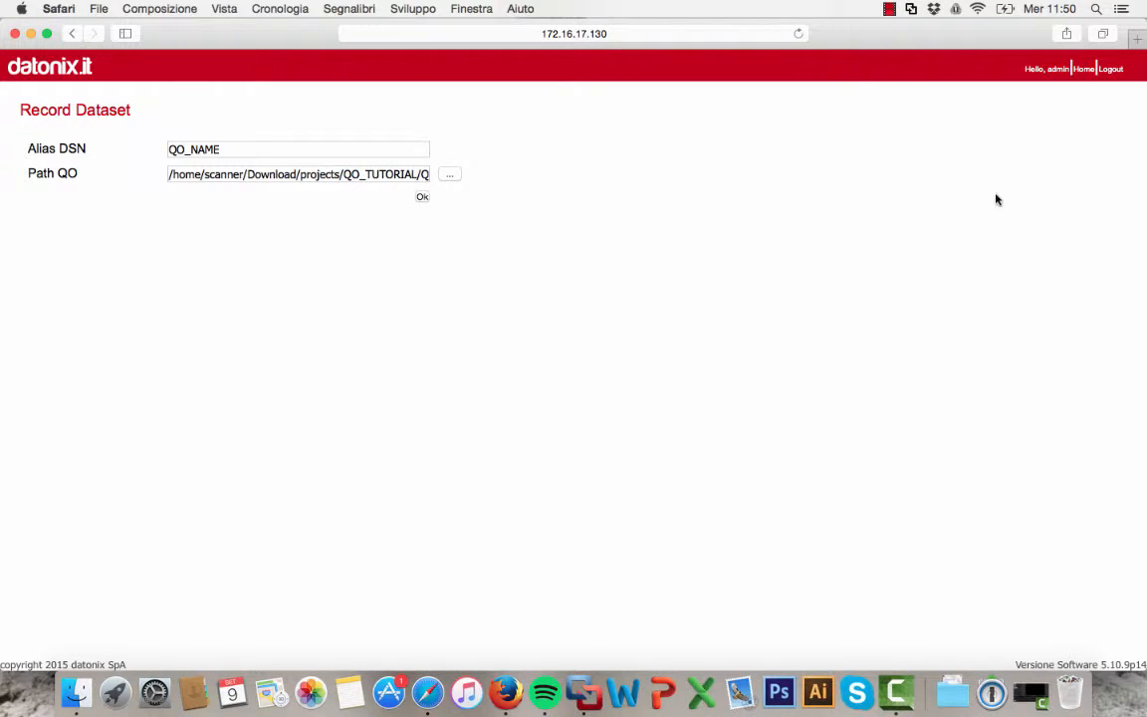
Open Voyager from the home page and choose the QO_NAME dataset with Analytics type and NoSql access
click(1084, 71)
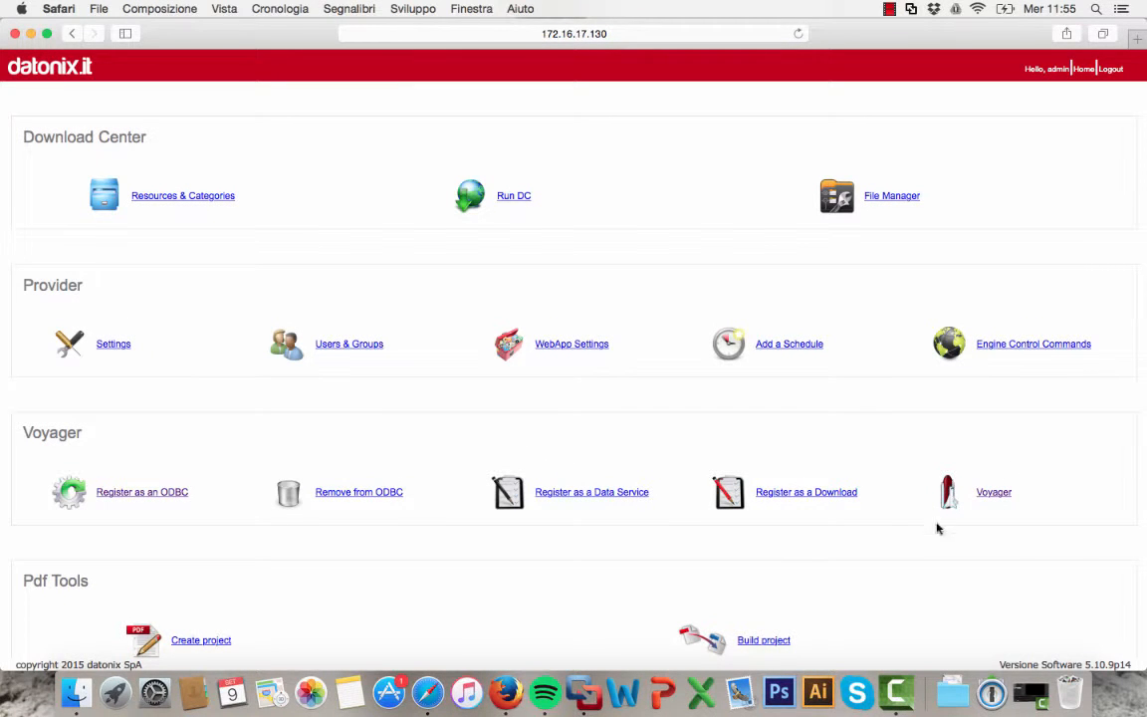
click(996, 494)
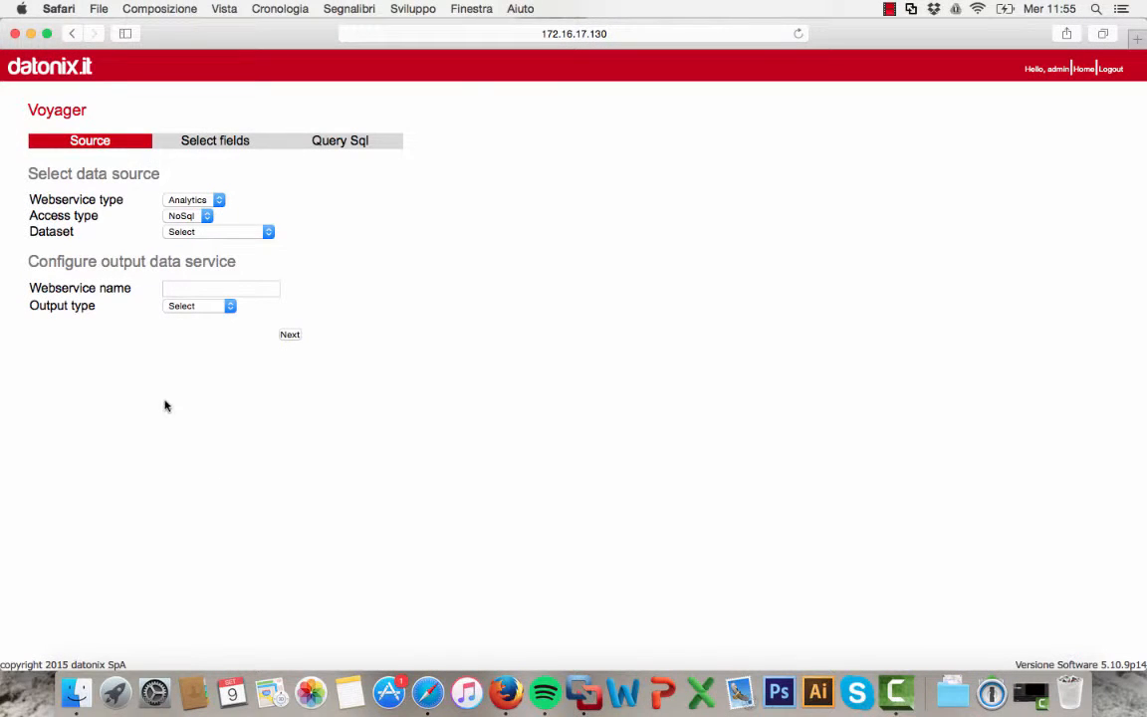
click(209, 201)
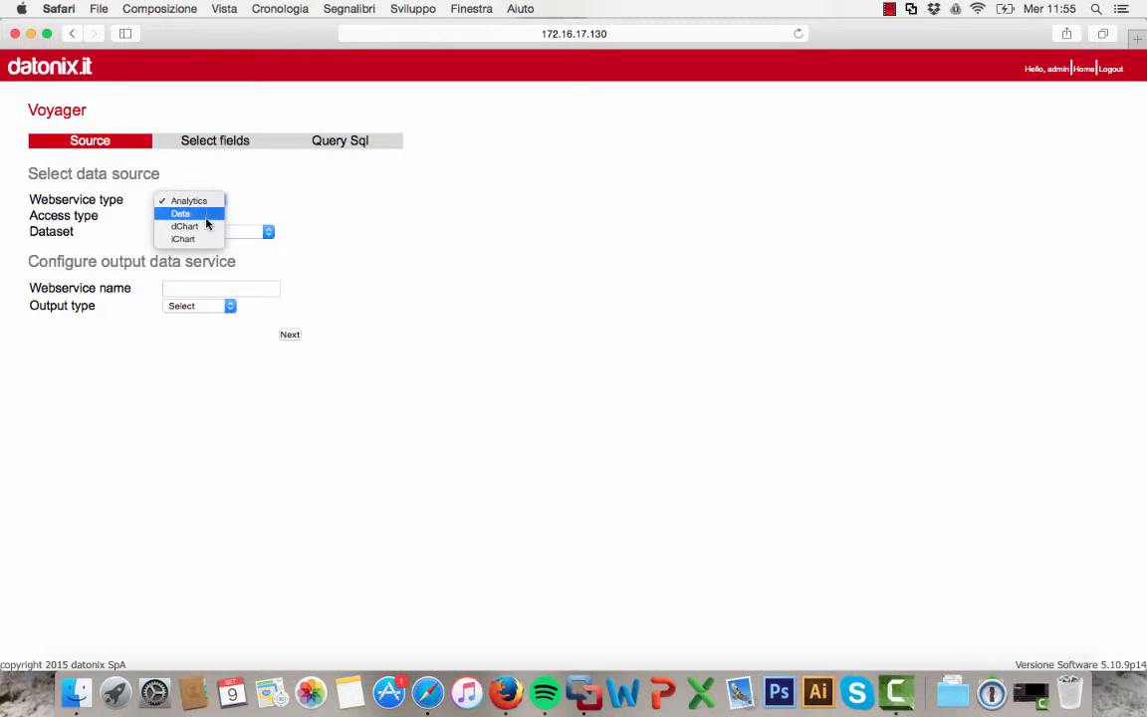
click(202, 201)
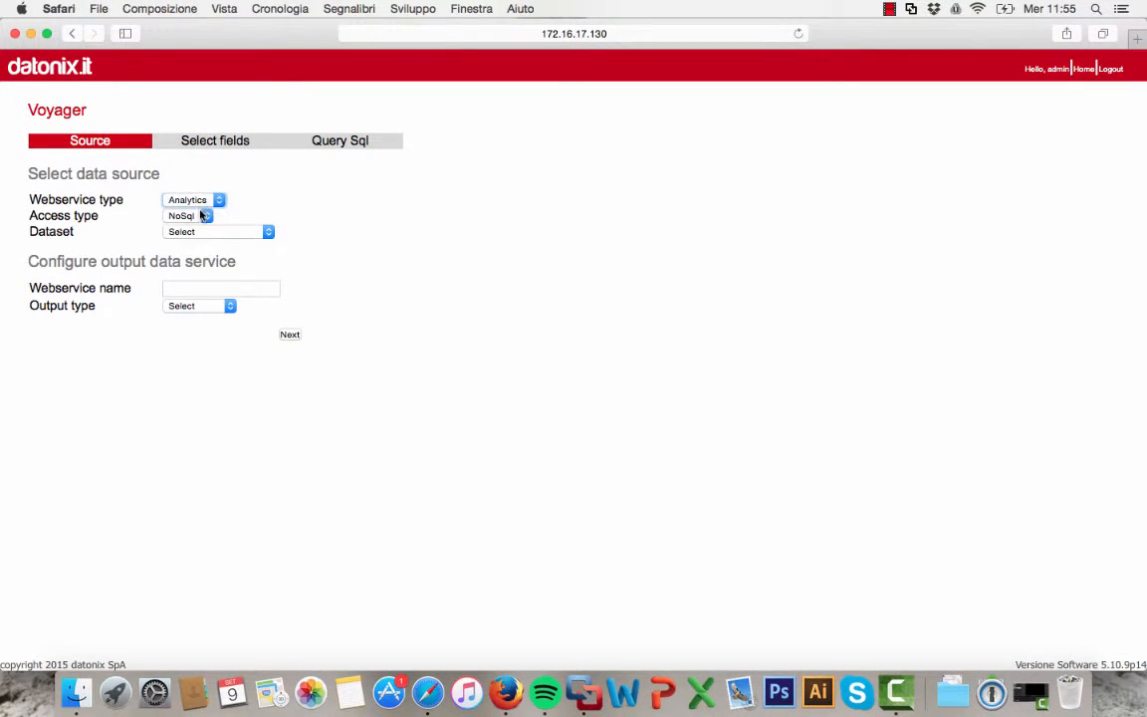
click(200, 217)
click(190, 217)
click(209, 231)
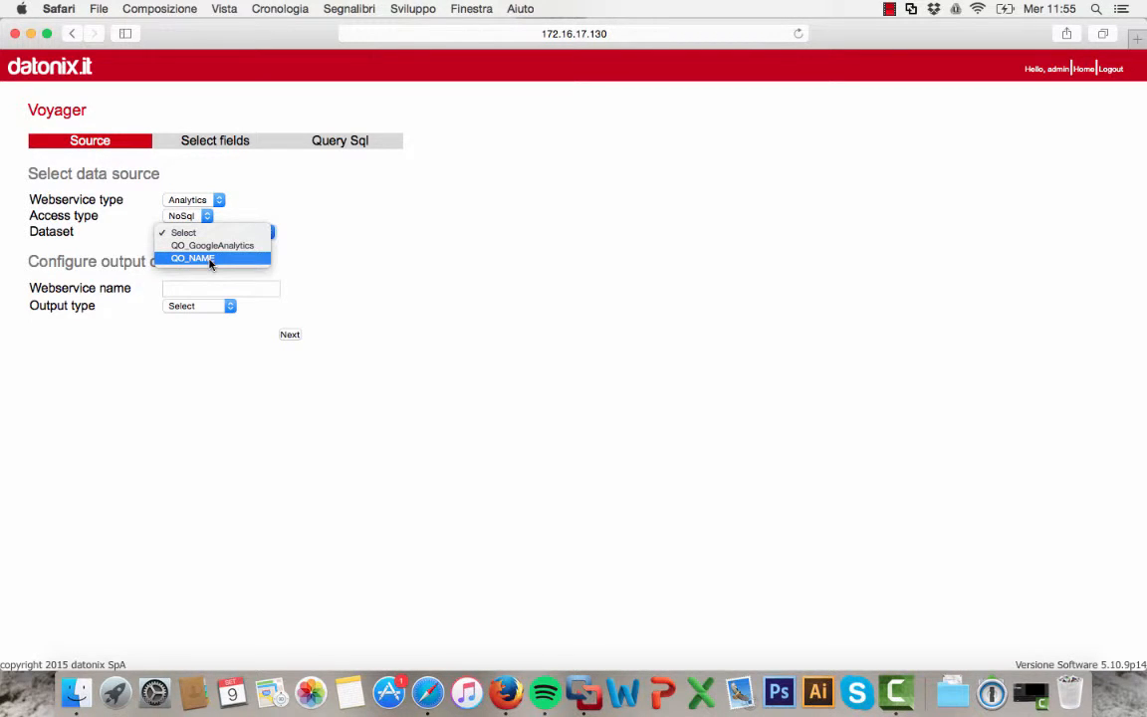
click(198, 259)
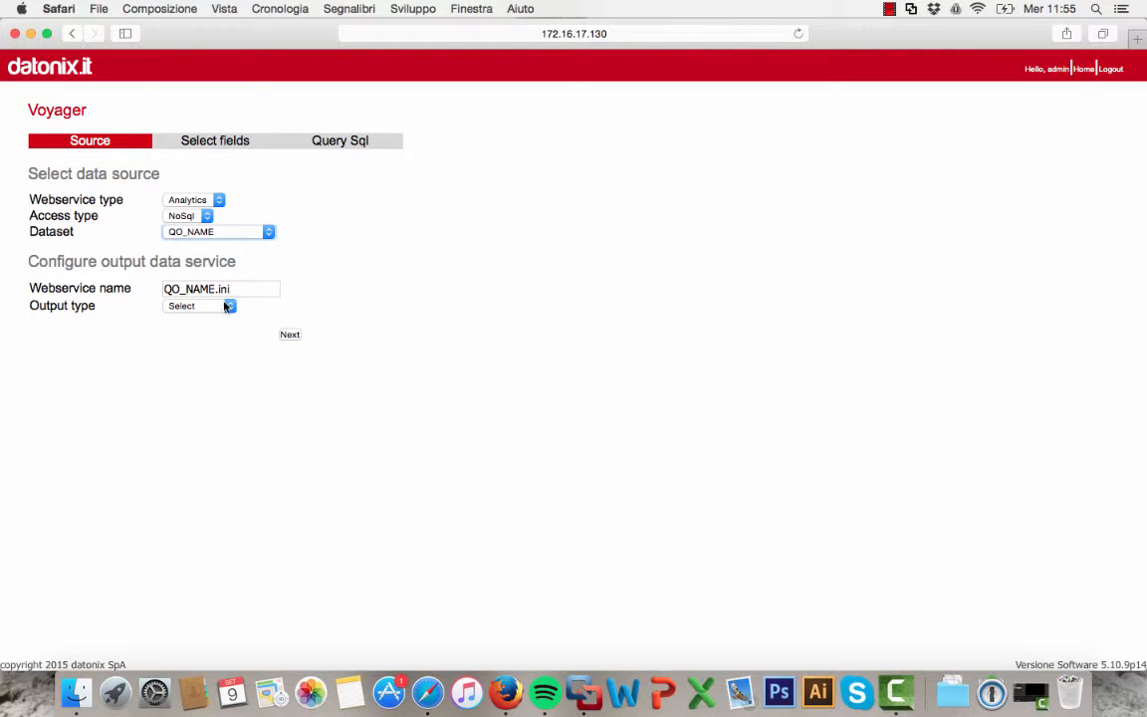
Set the output type to HTML table and continue to field selection
click(227, 308)
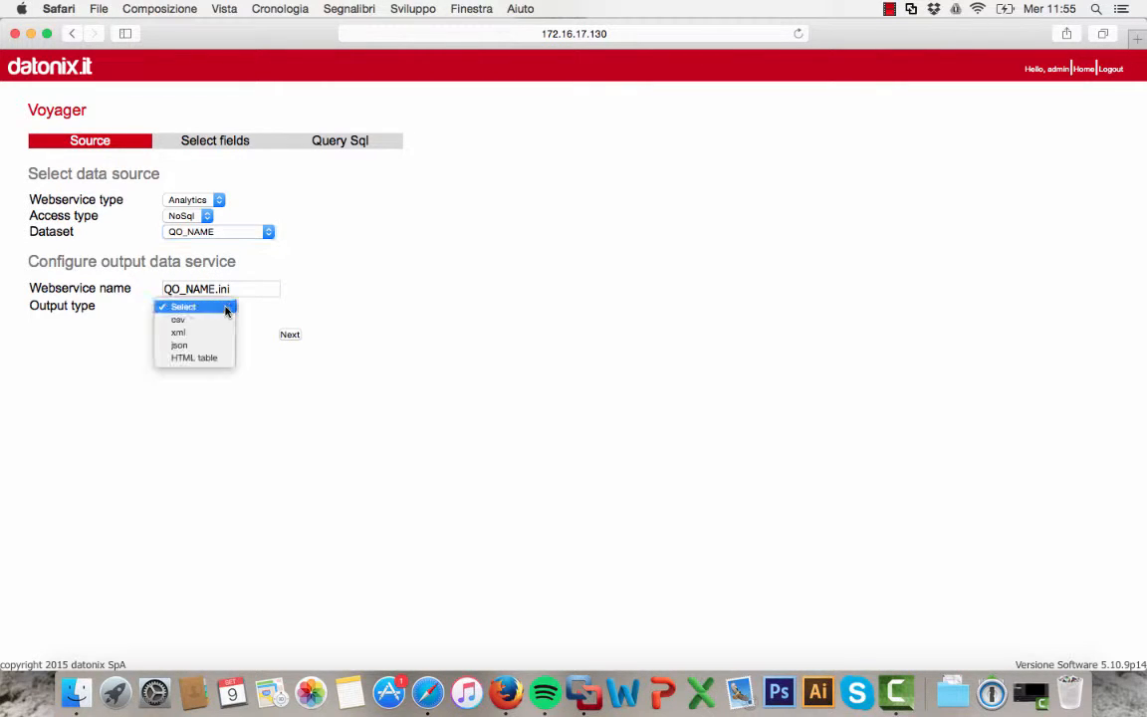
click(226, 358)
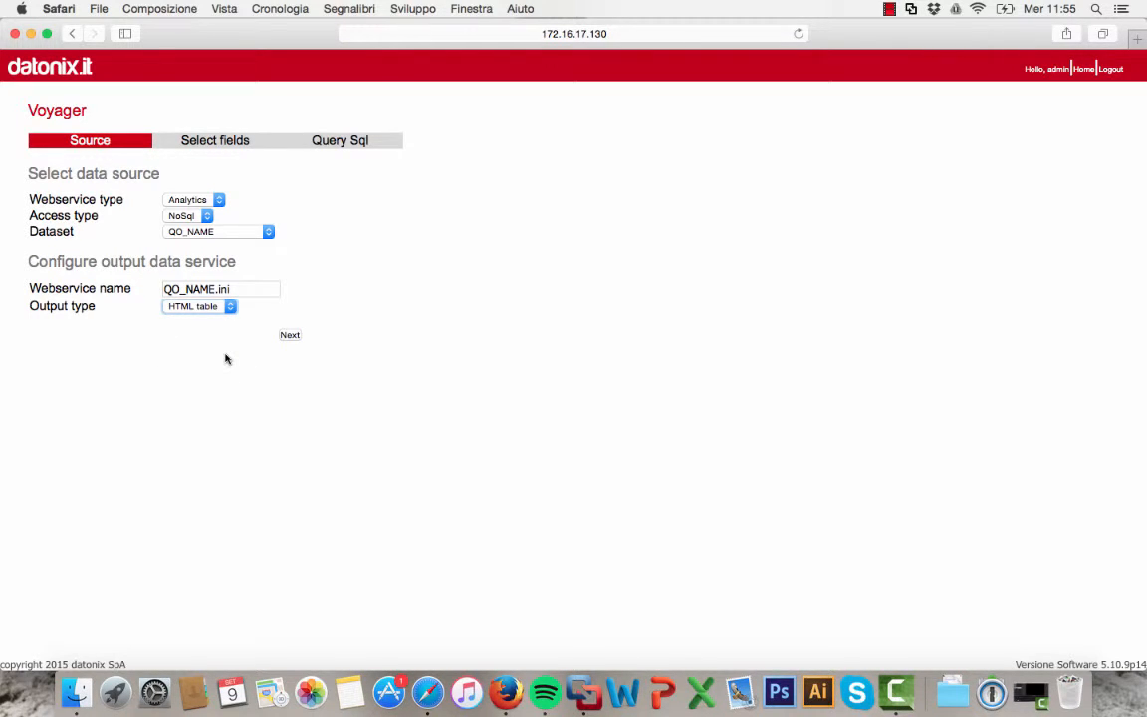
click(290, 337)
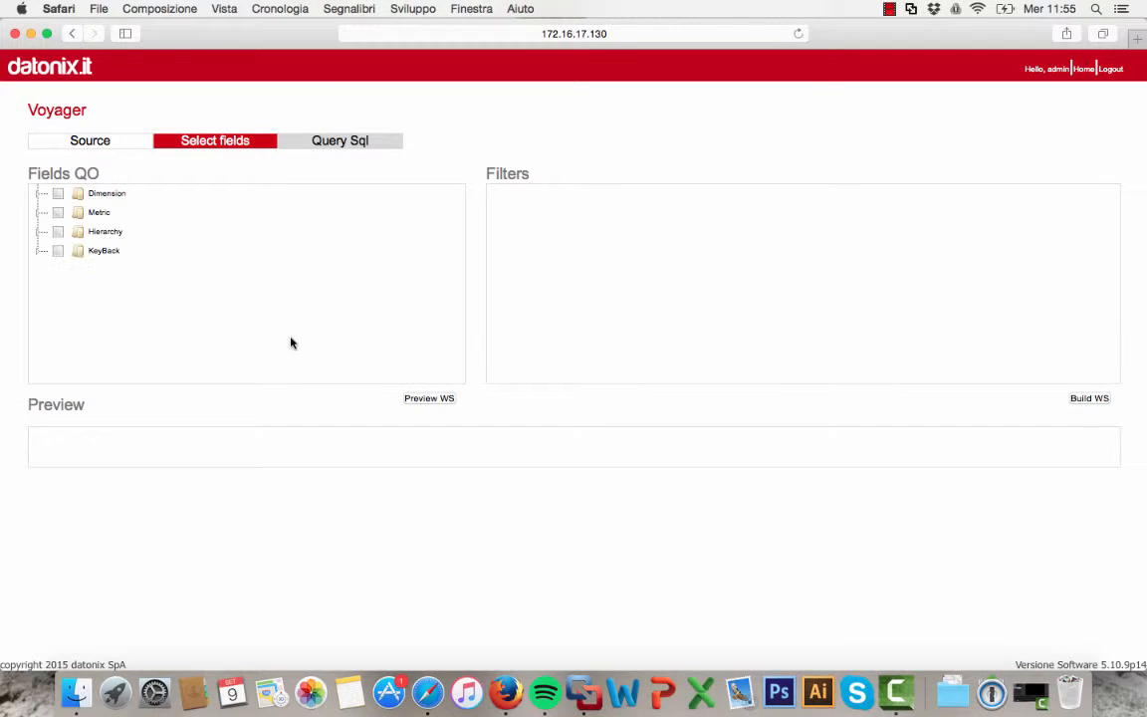
Expand the Dimension, Metric and Hierarchy field groups to review the available fields
click(41, 193)
scroll(85, 277, down, 1)
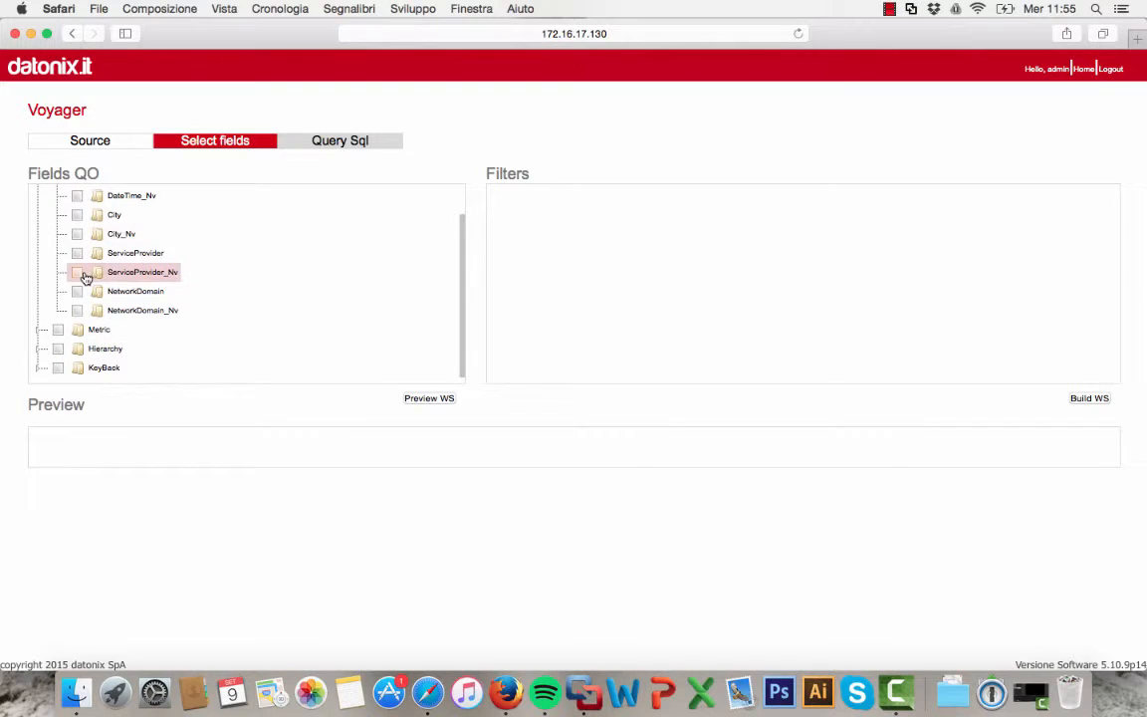
click(40, 329)
scroll(43, 331, down, 1)
scroll(43, 332, down, 3)
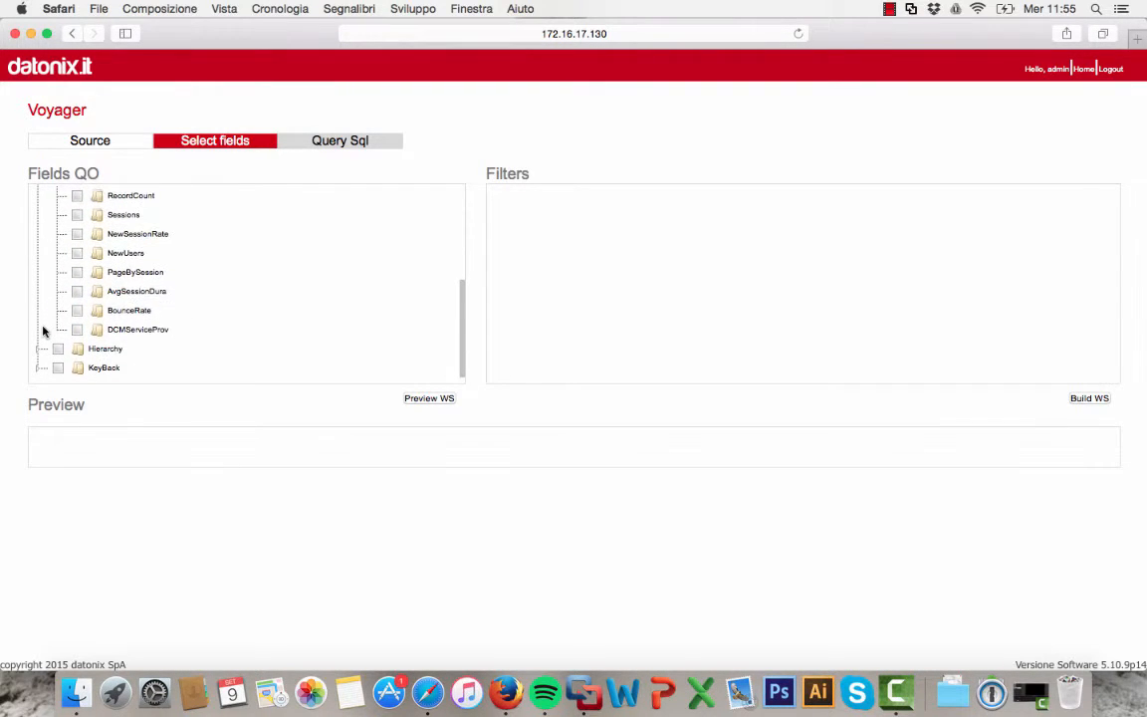
click(37, 348)
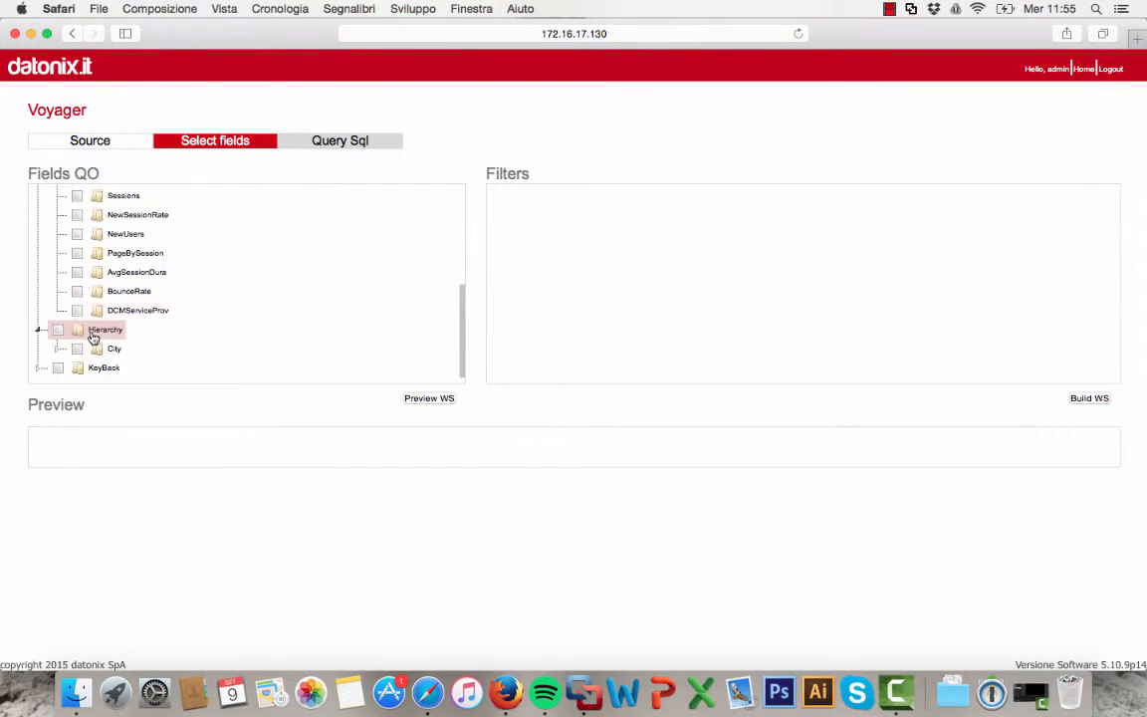
scroll(93, 339, up, 7)
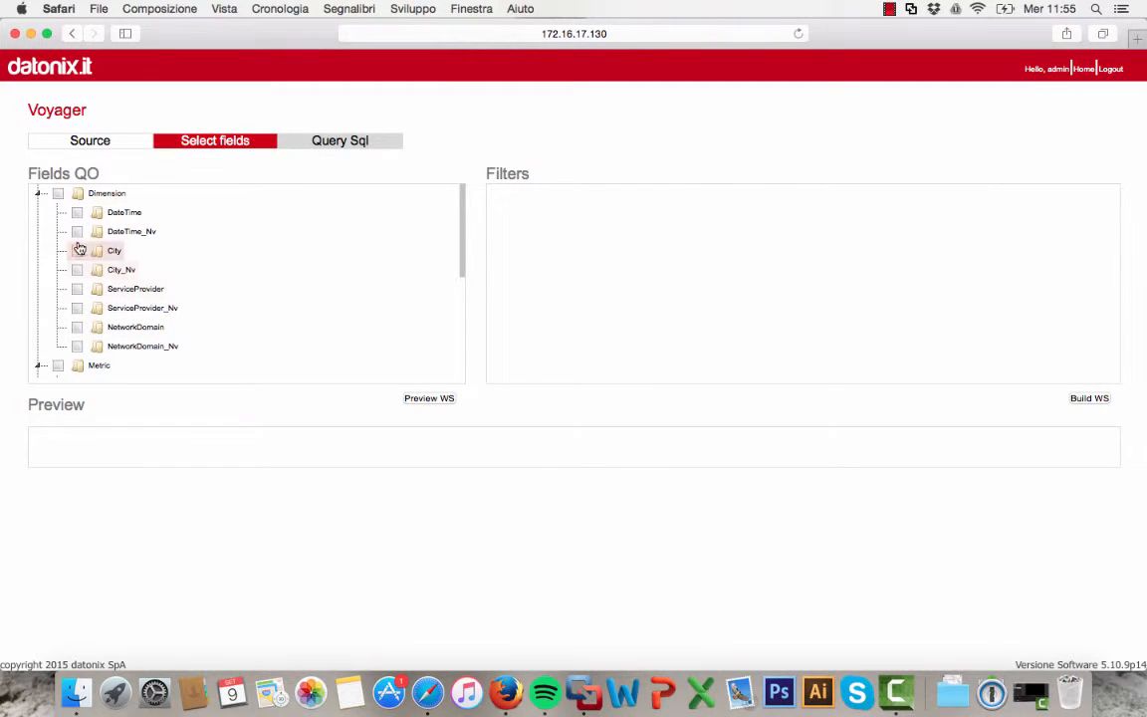
Select the DateTime, City, ServiceProvider and NetworkDomain dimension fields
click(76, 251)
click(76, 289)
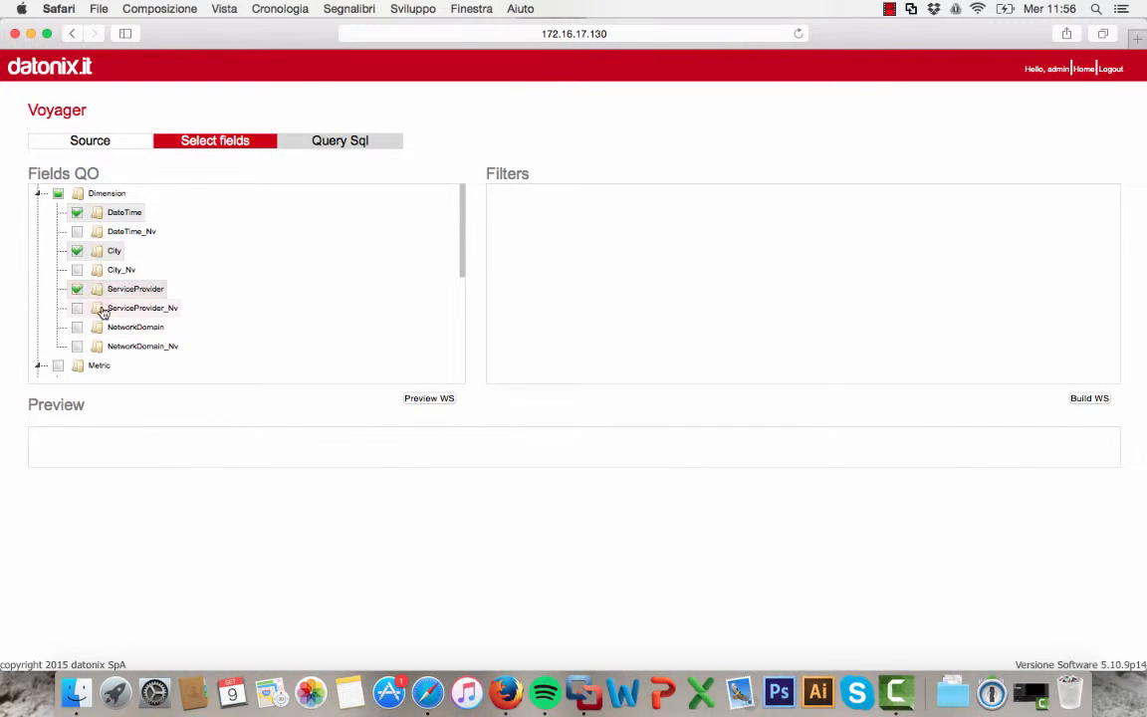
click(78, 327)
Select the RecordCount, Sessions, NewSessionRate and NewUsers metric fields
scroll(79, 330, down, 5)
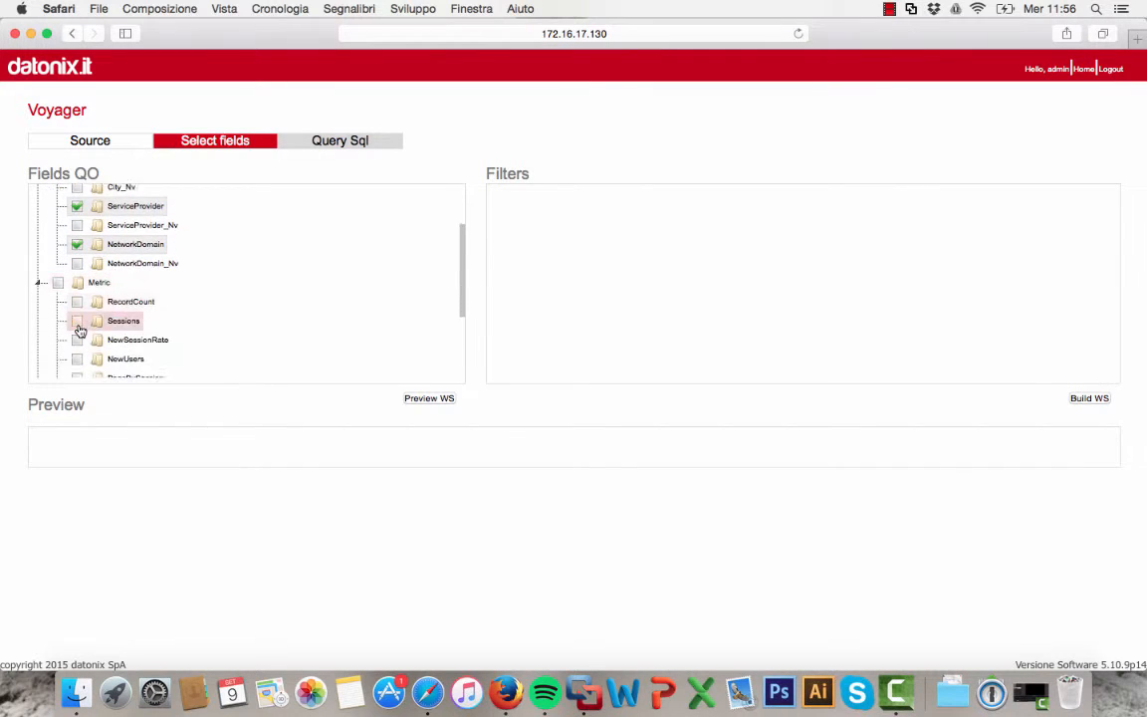
click(80, 281)
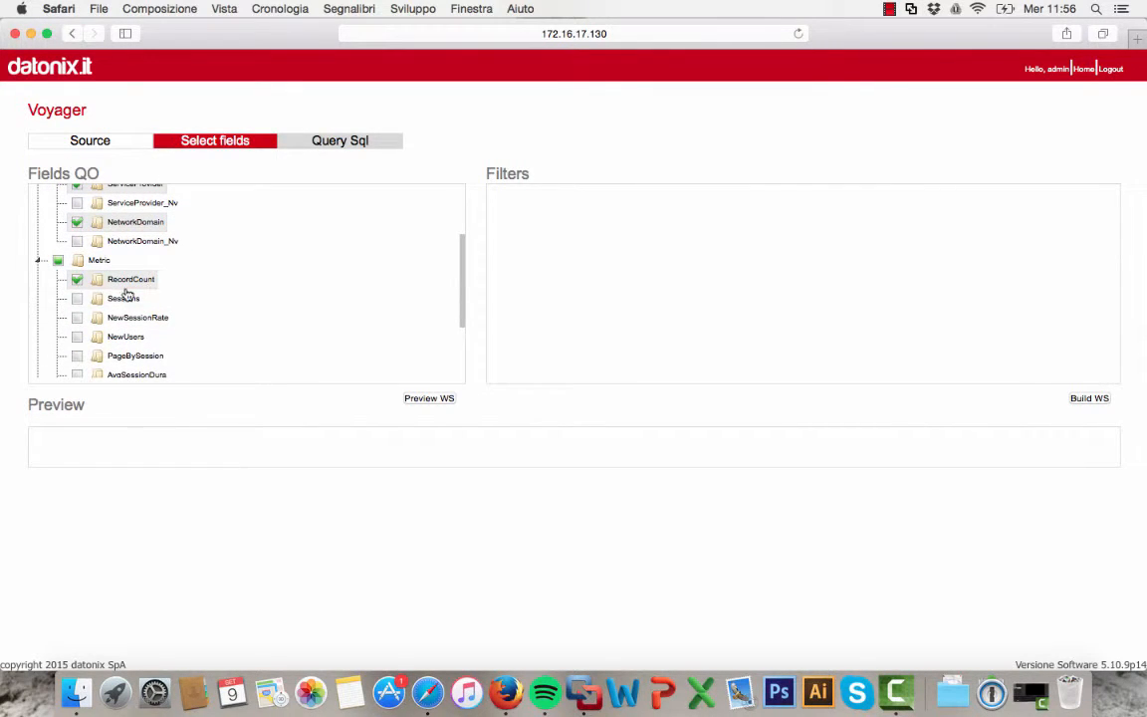
scroll(77, 334, down, 3)
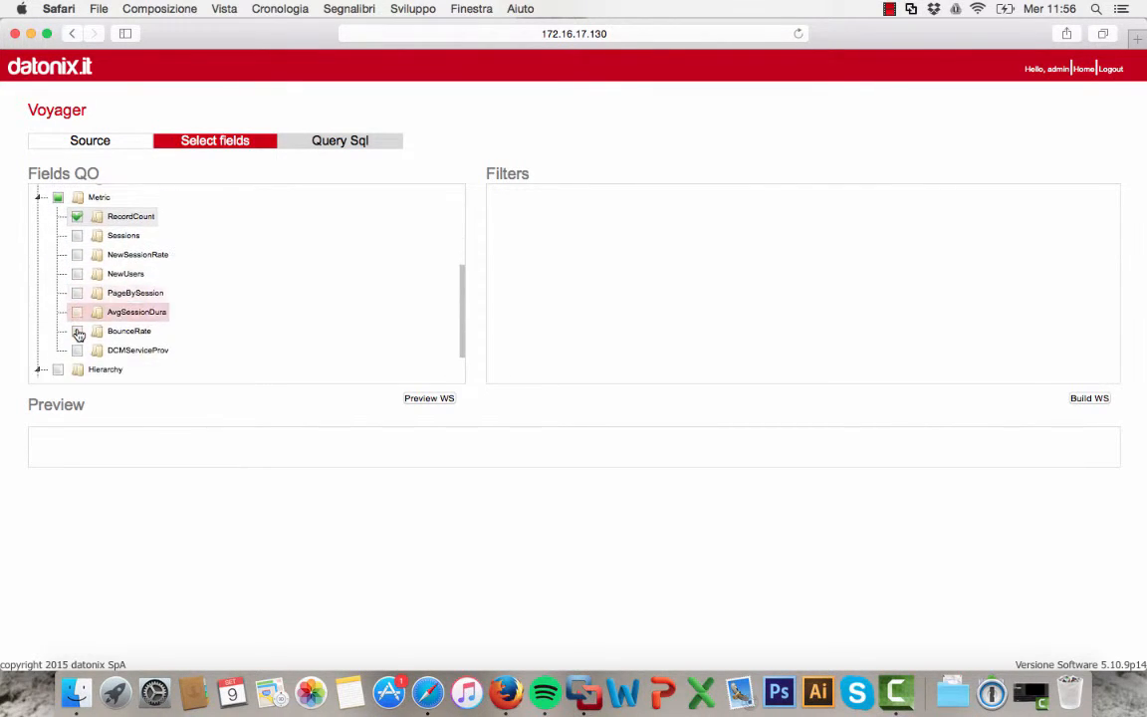
click(79, 231)
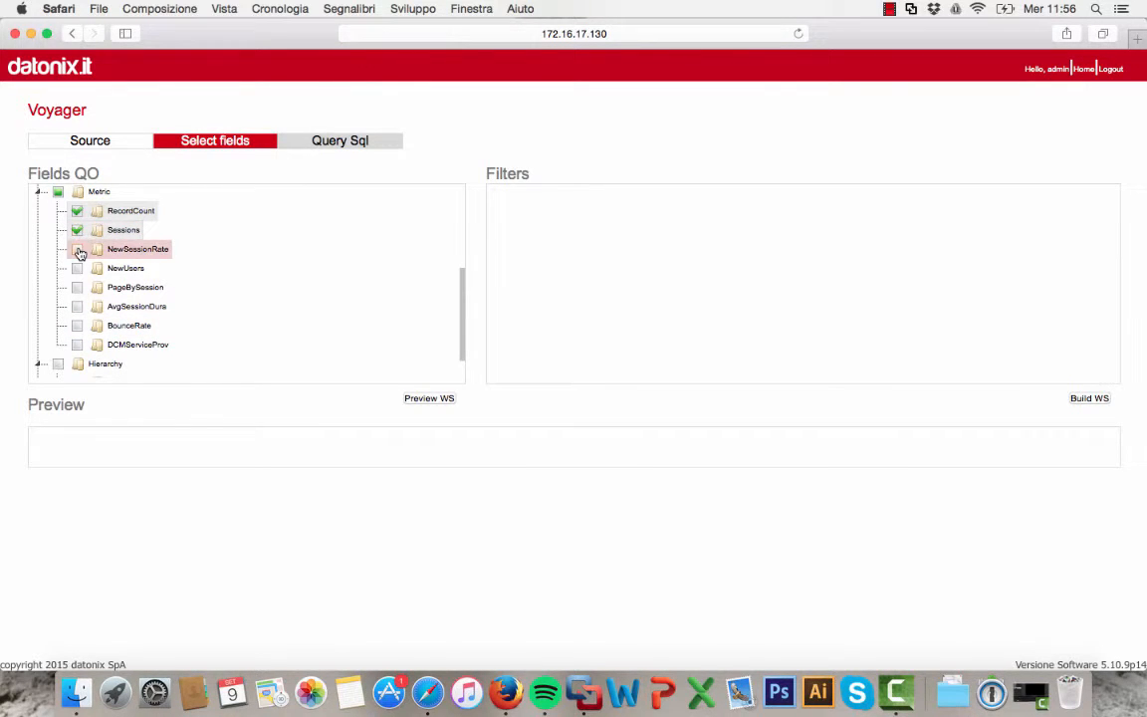
click(80, 251)
click(79, 269)
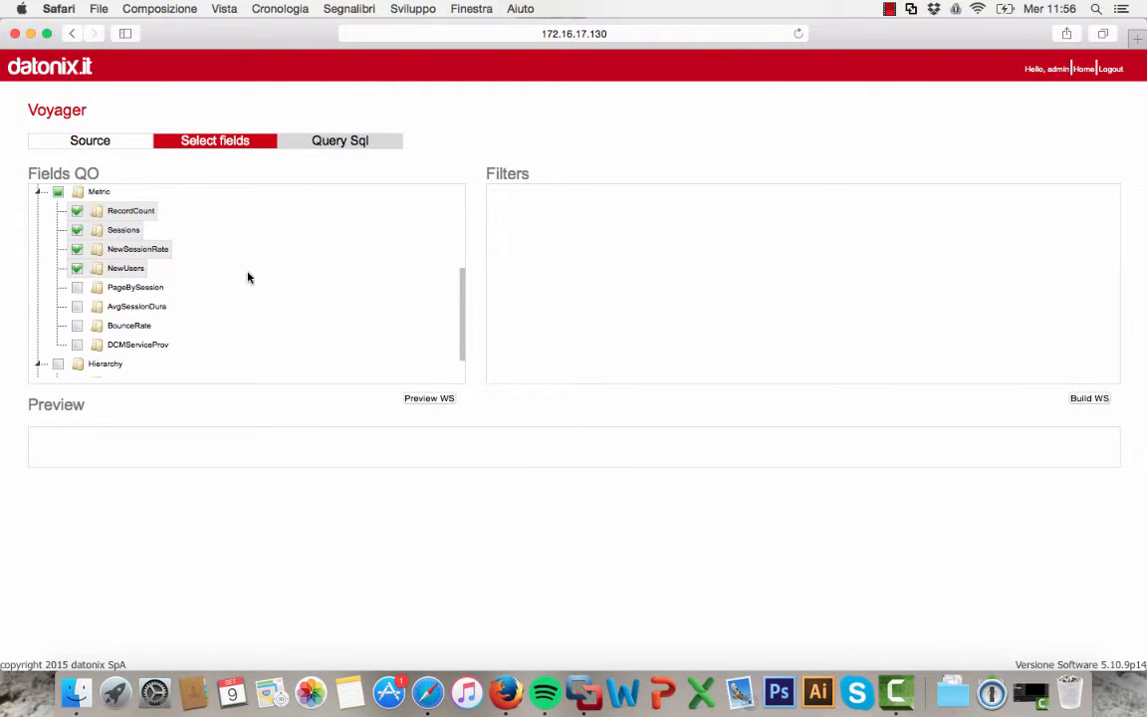
Preview the web service output table for the selected fields
scroll(248, 278, up, 5)
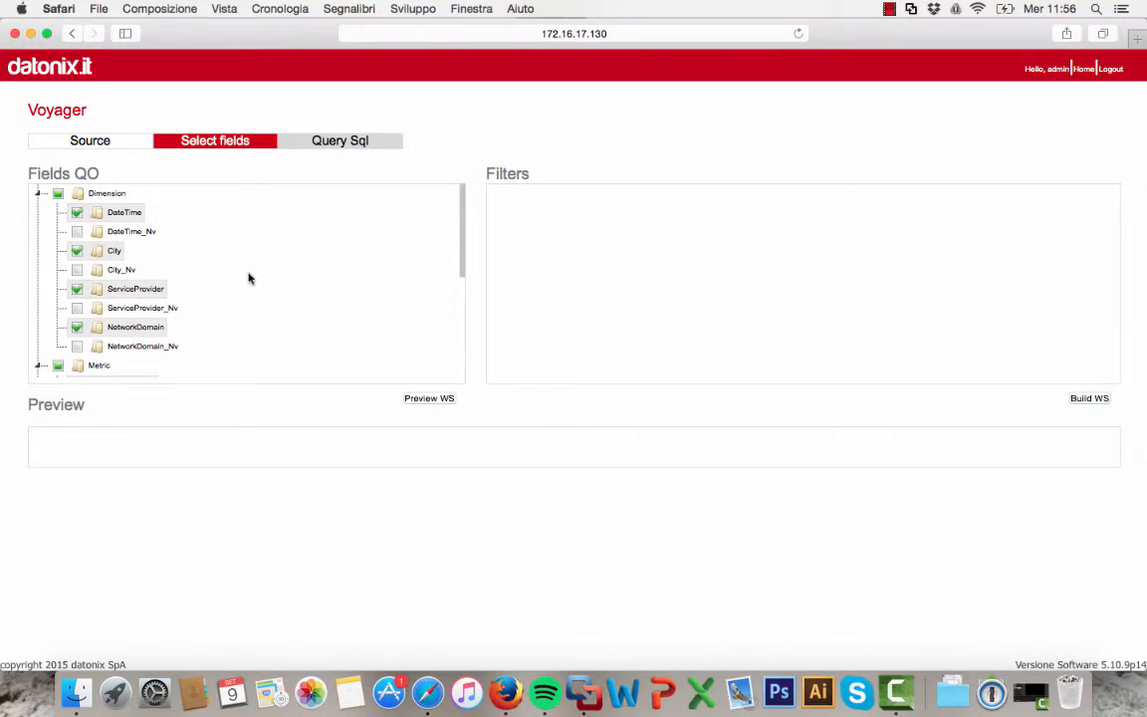
click(428, 399)
scroll(420, 530, down, 15)
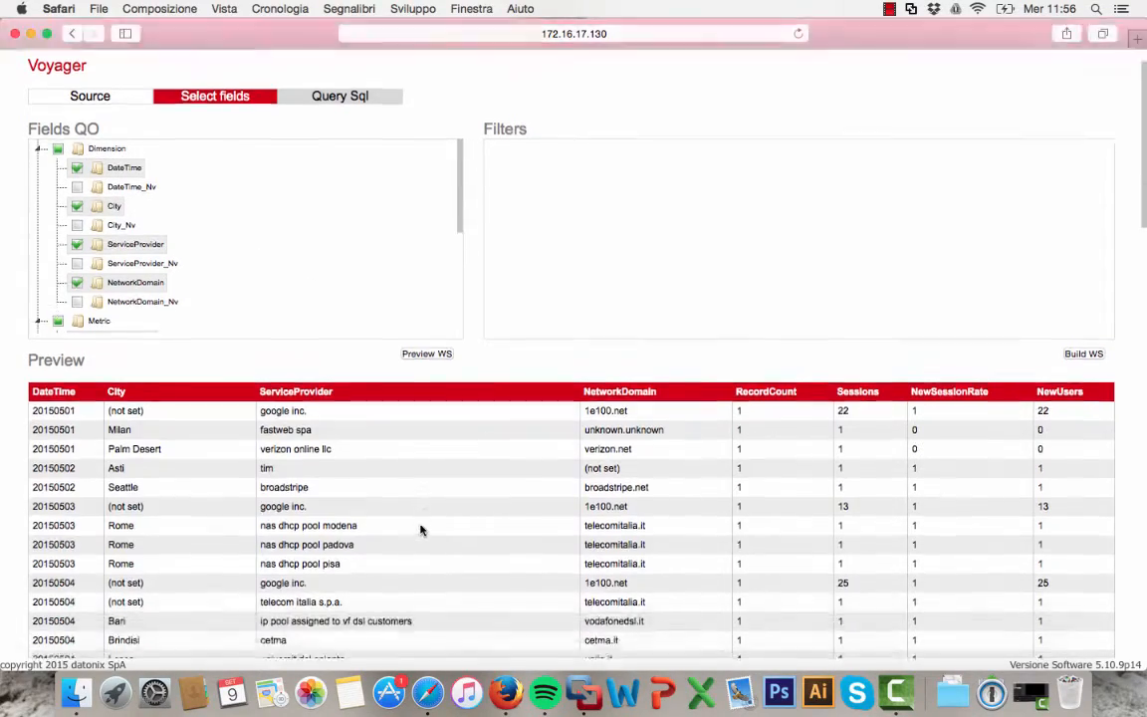
scroll(420, 530, up, 15)
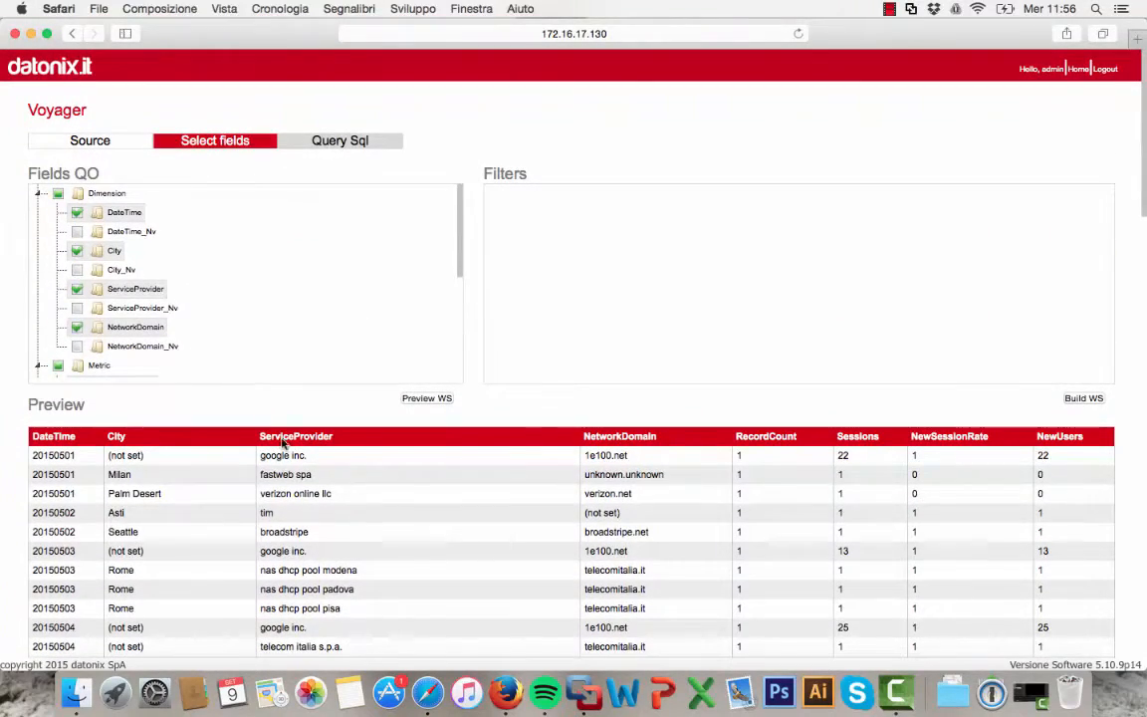
Add a filter on the ServiceProvider field
right_click(126, 297)
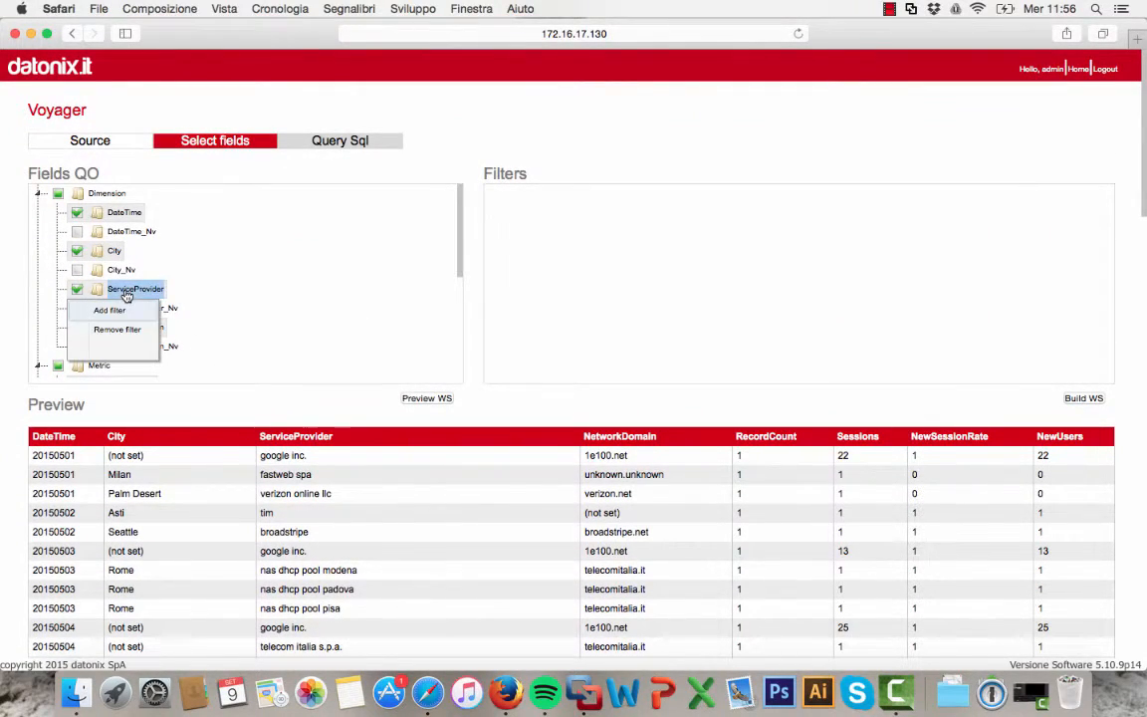
click(117, 310)
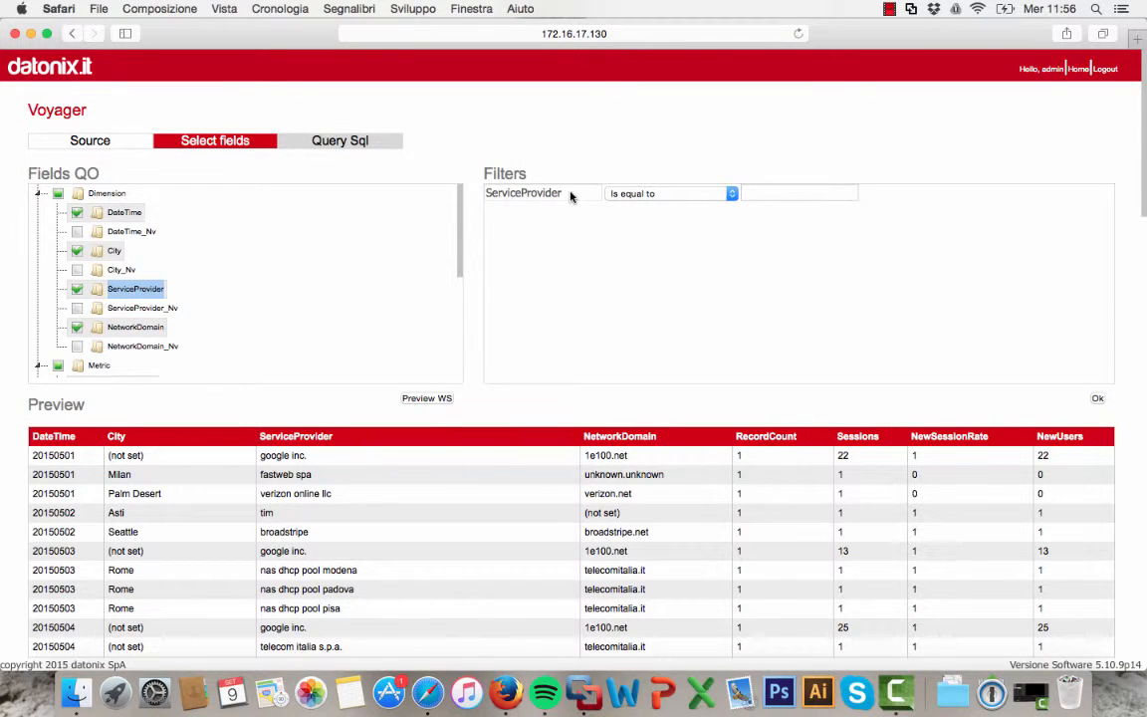
Set the ServiceProvider filter to Begins with google and confirm the filter
click(640, 195)
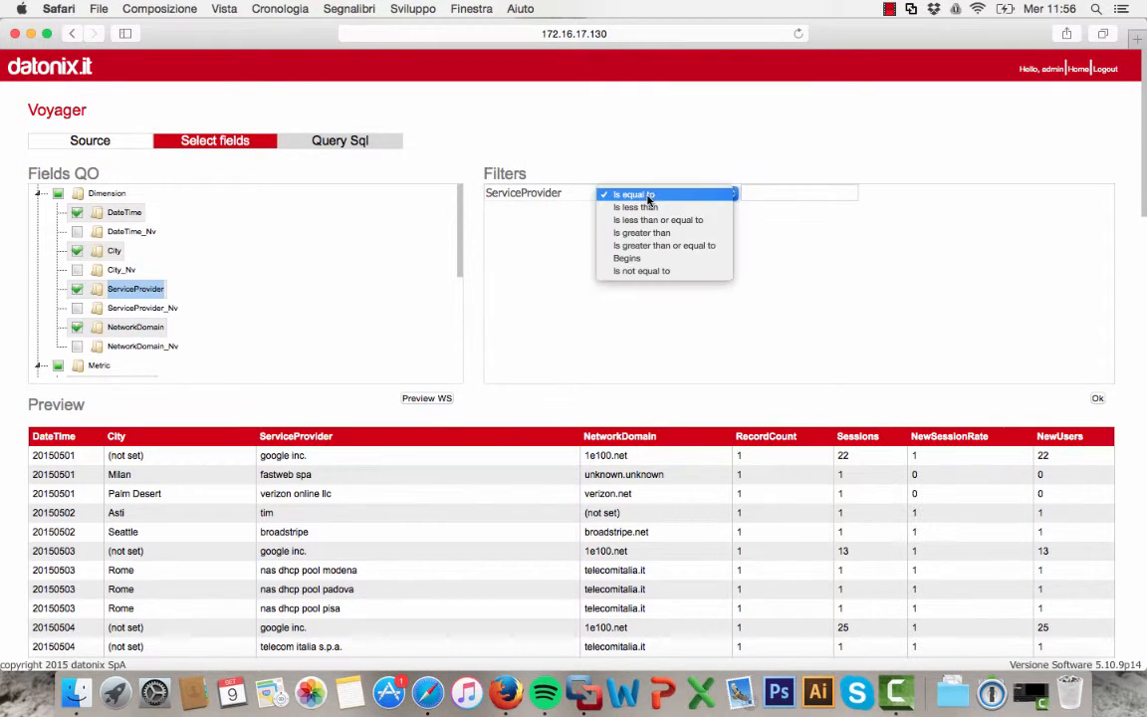
click(649, 256)
click(758, 192)
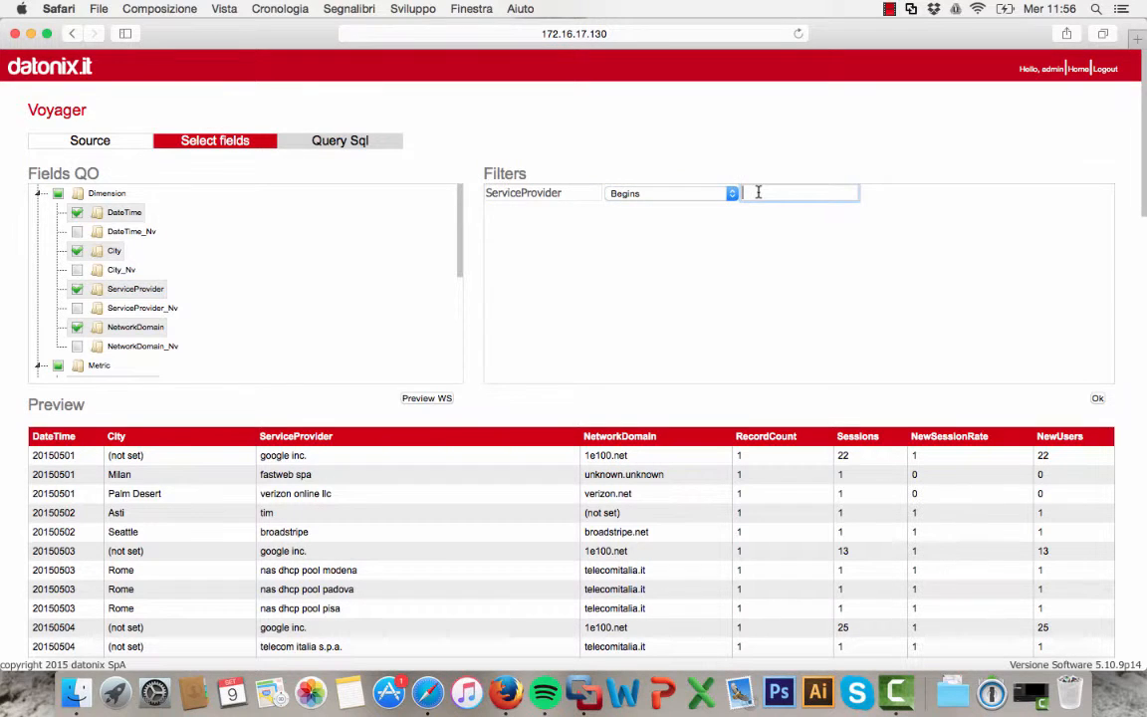
text(google)
click(1098, 399)
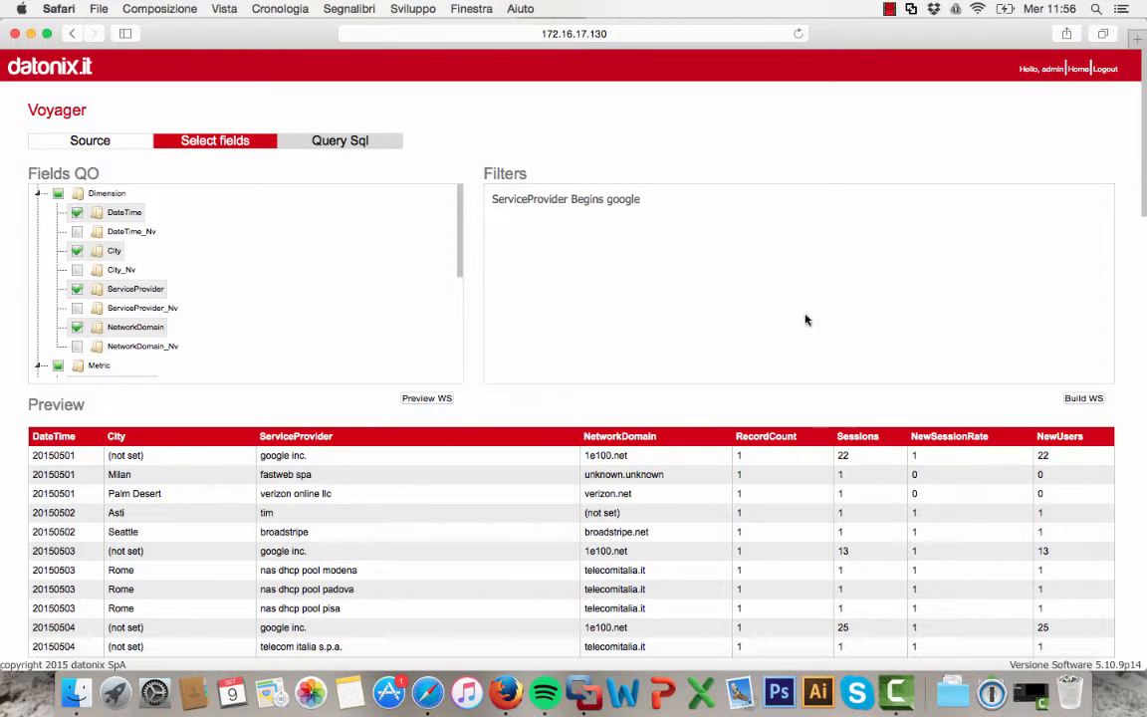
Preview the filtered web service output, then build the web service
click(435, 398)
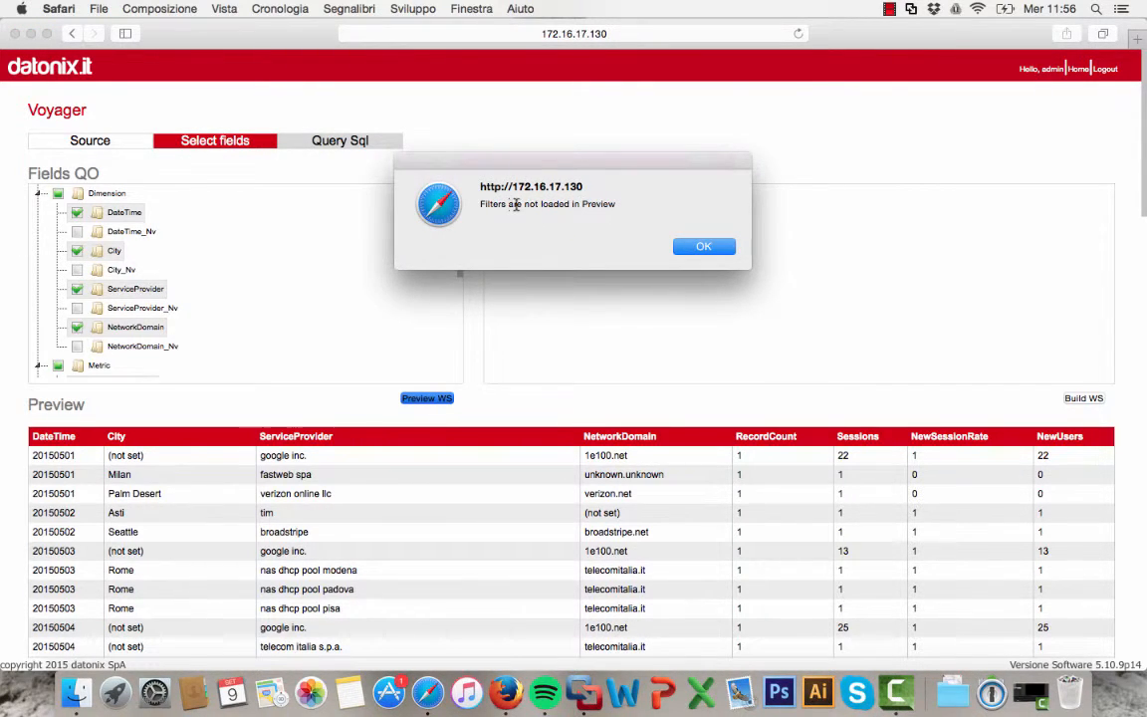
click(685, 245)
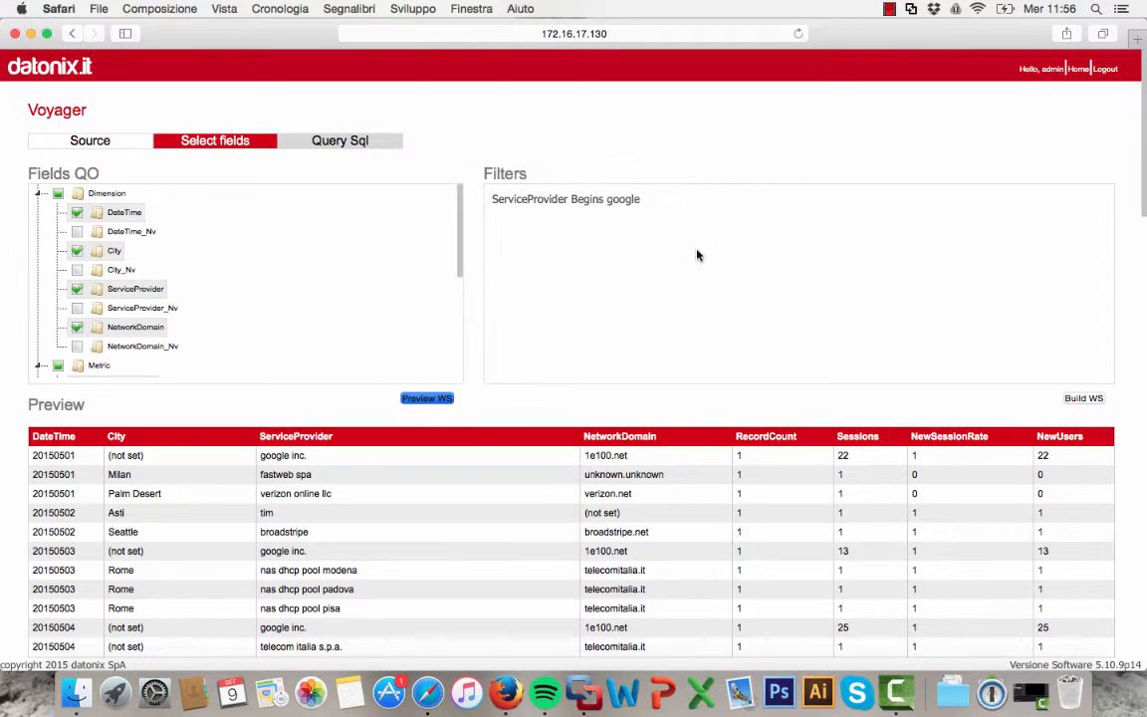
click(1073, 400)
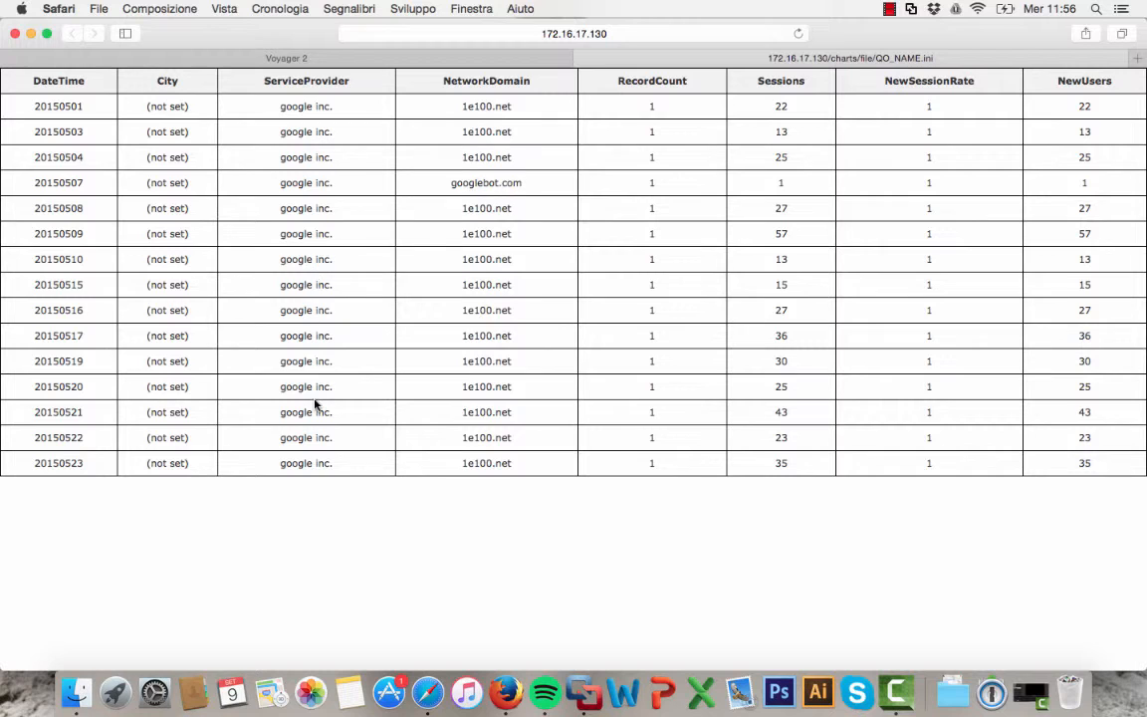
Examine the generated web service's address and return to the Voyager tab
click(584, 36)
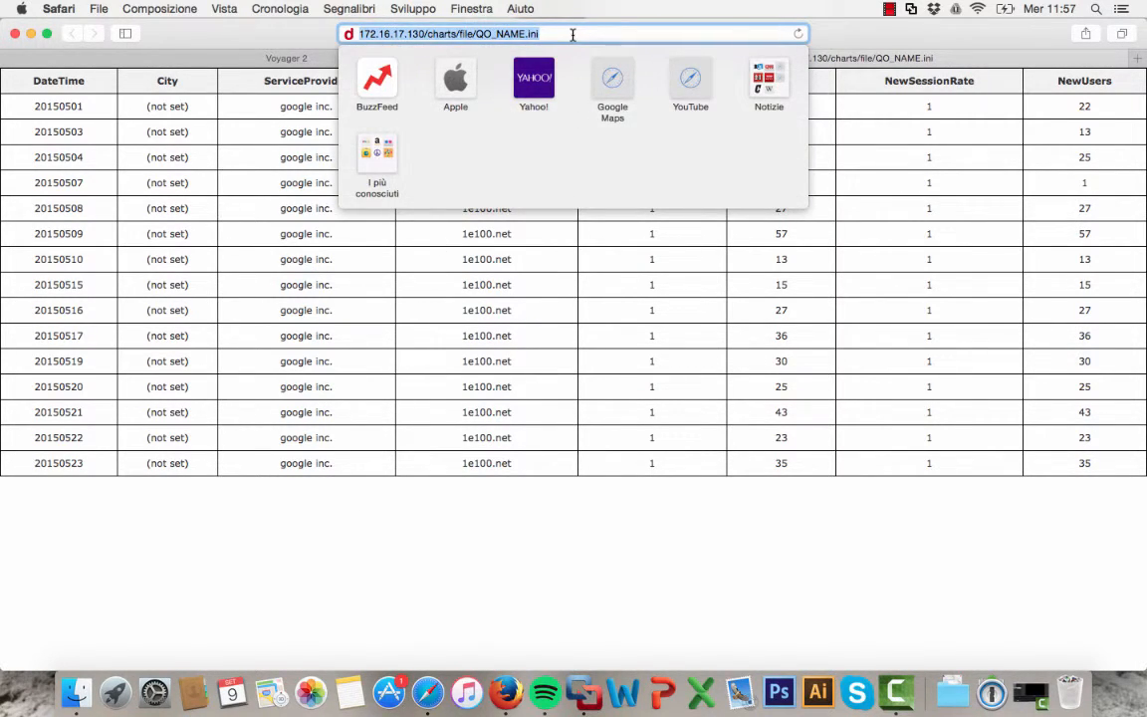
click(572, 35)
drag(573, 34, 268, 47)
click(497, 519)
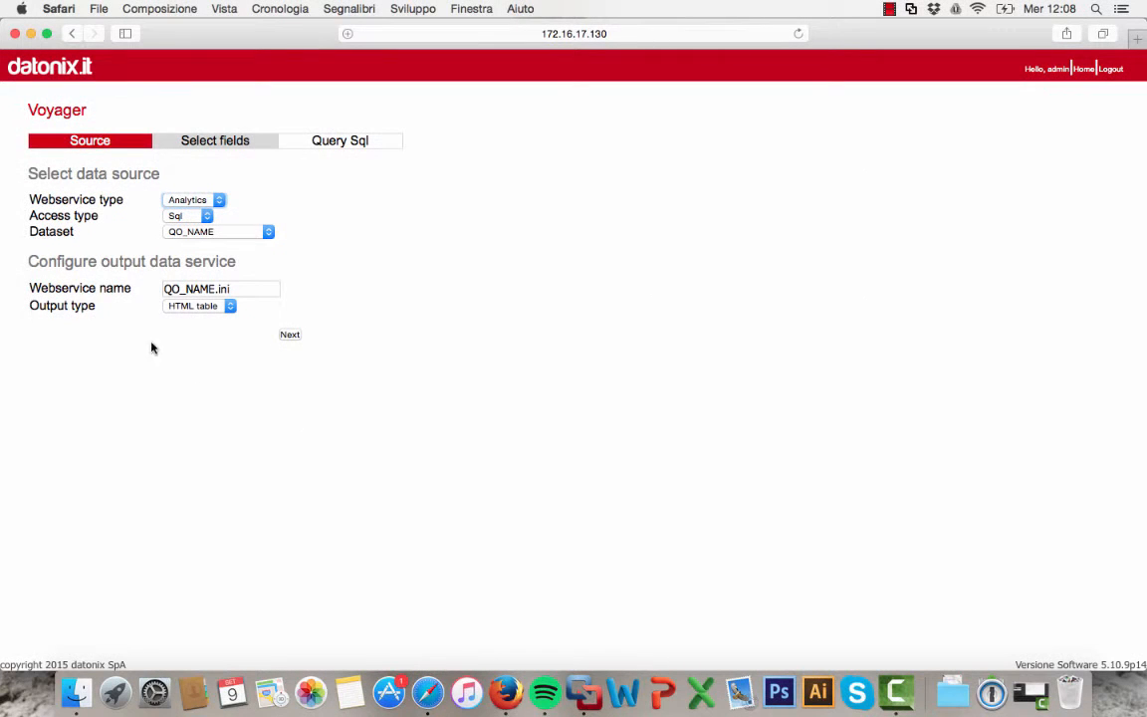
Choose Sql as the access type and continue to the Query Sql page
click(178, 217)
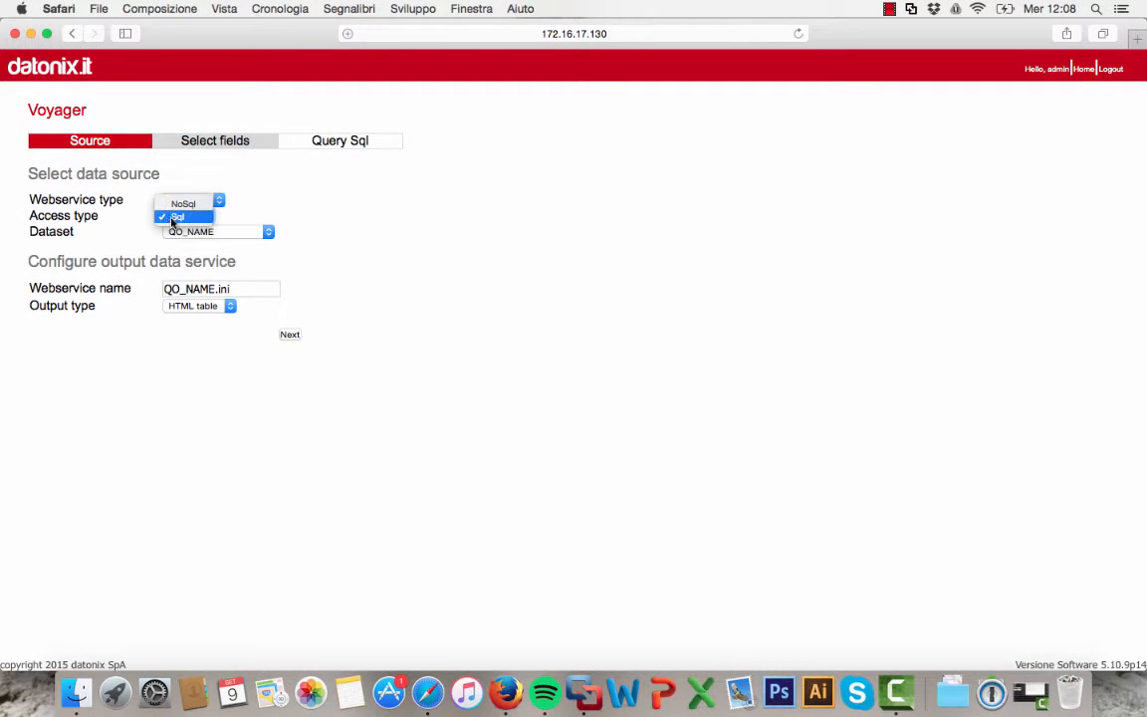
click(175, 217)
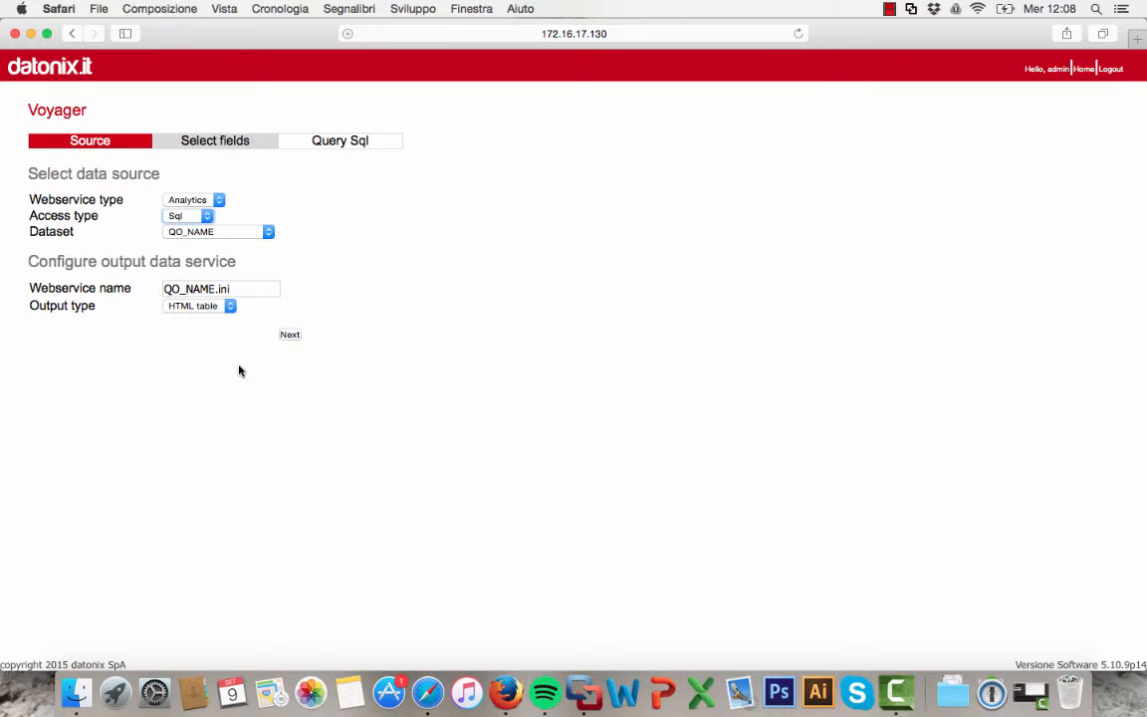
click(288, 335)
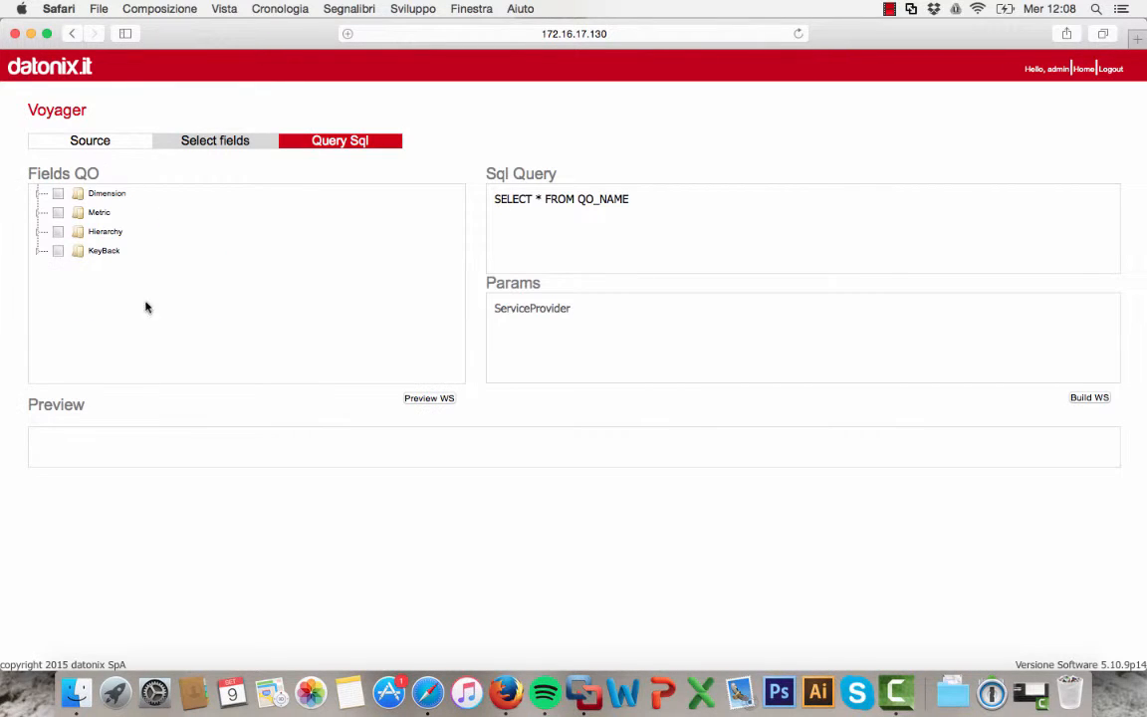
Select all Dimension fields and all Metric fields to generate the SQL query
click(38, 193)
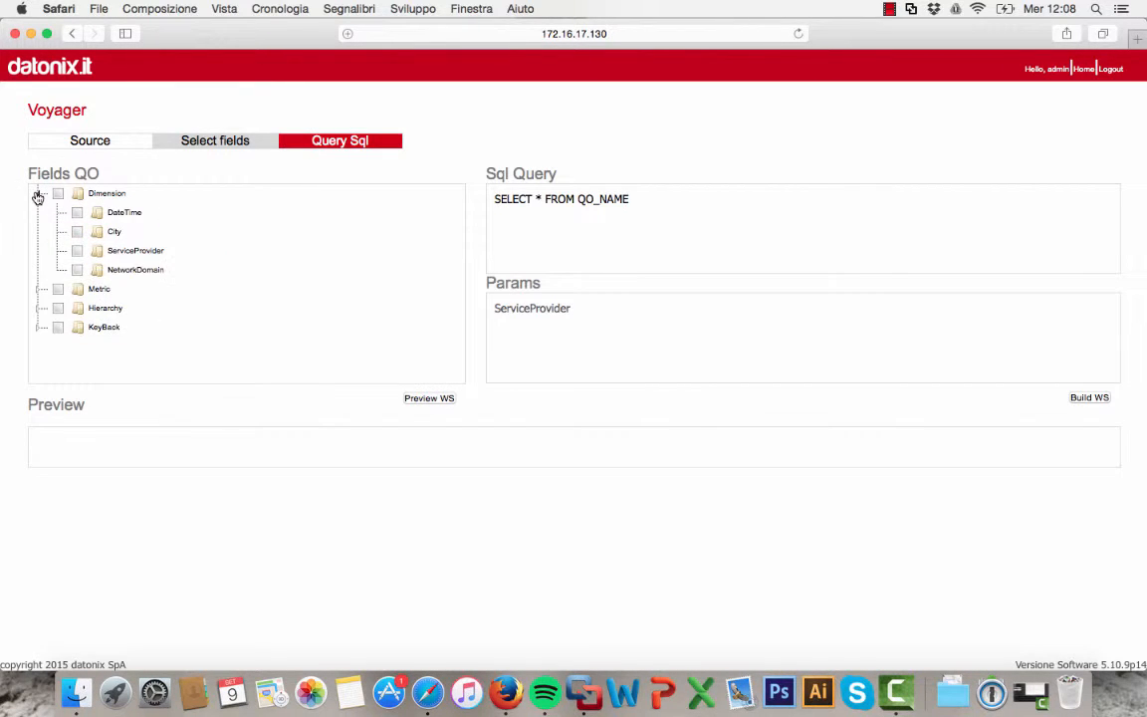
click(77, 213)
click(77, 231)
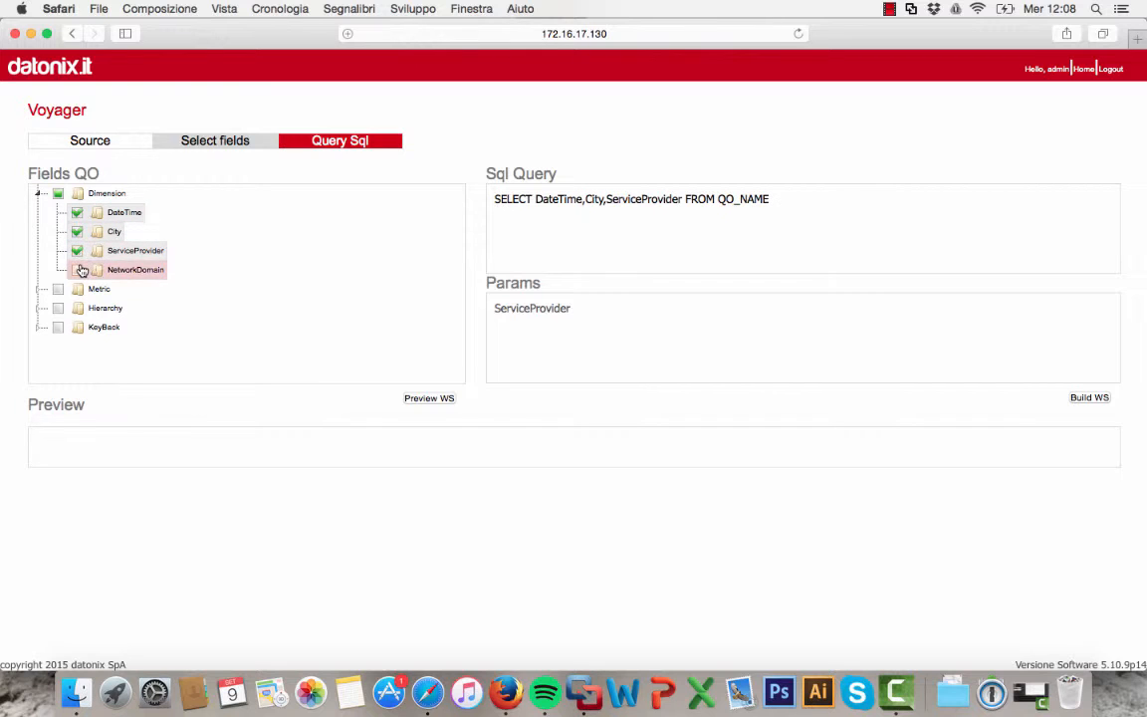
click(78, 269)
click(38, 288)
click(77, 307)
click(77, 326)
click(78, 345)
click(77, 365)
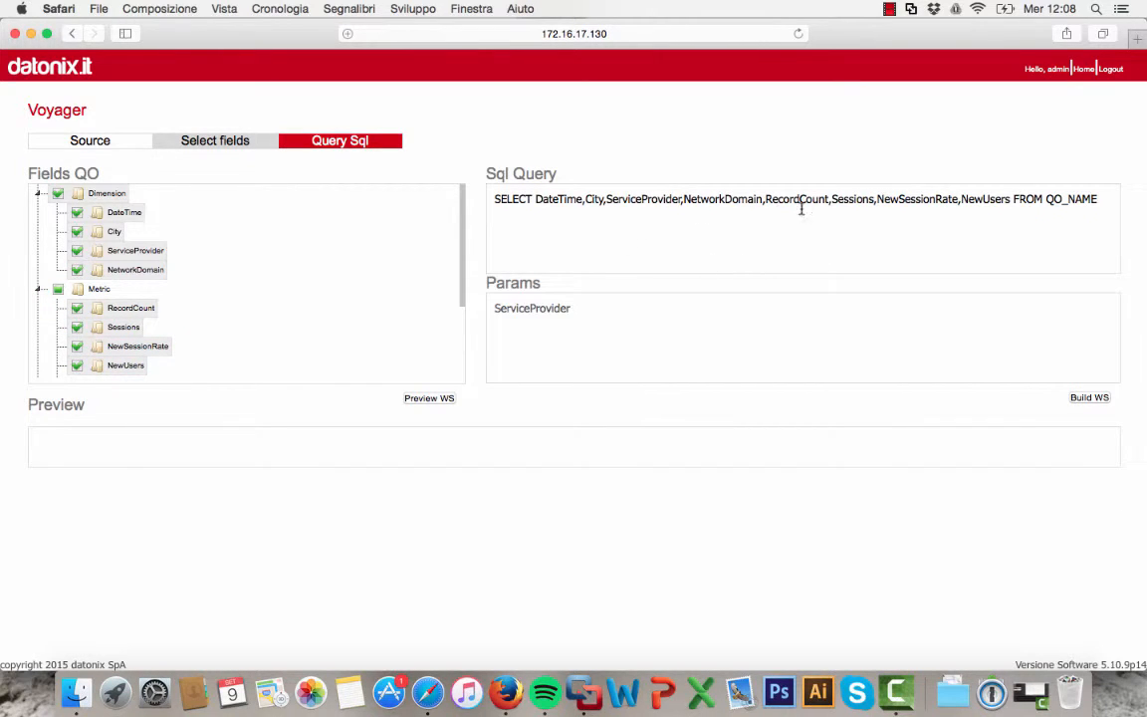
Append WHERE ServiceProvider LIKE 'google%' to the SQL query
click(1097, 203)
text(WHERE ServiceProv)
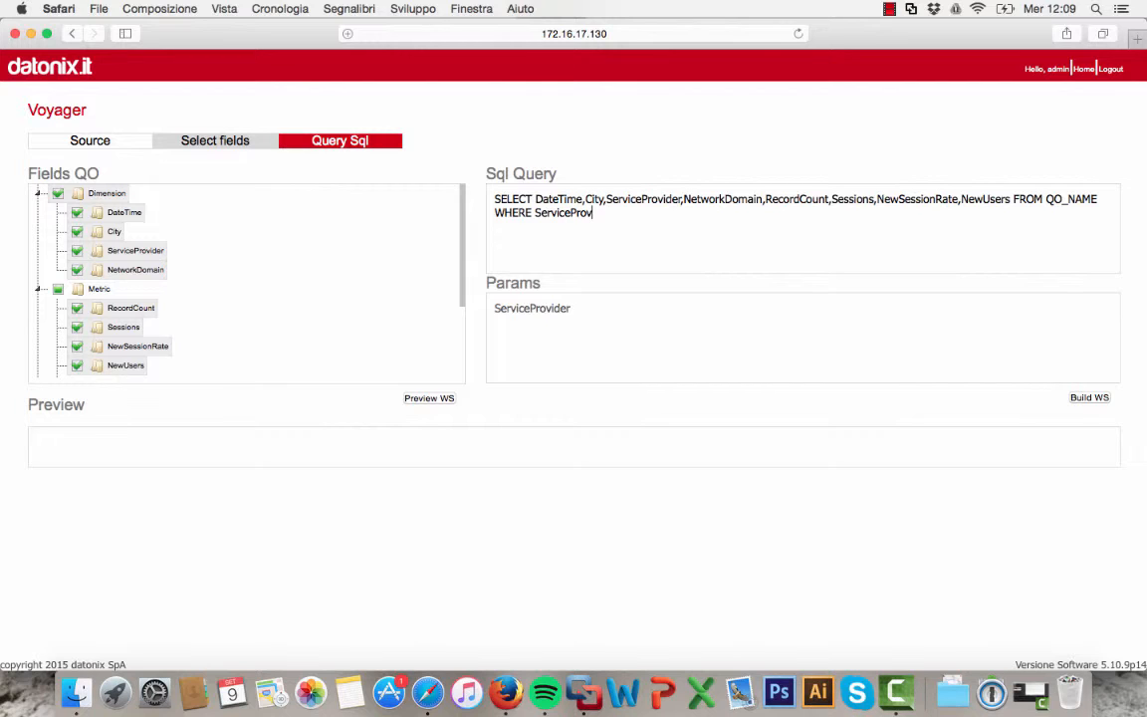
text(ider LIKE 'google%)
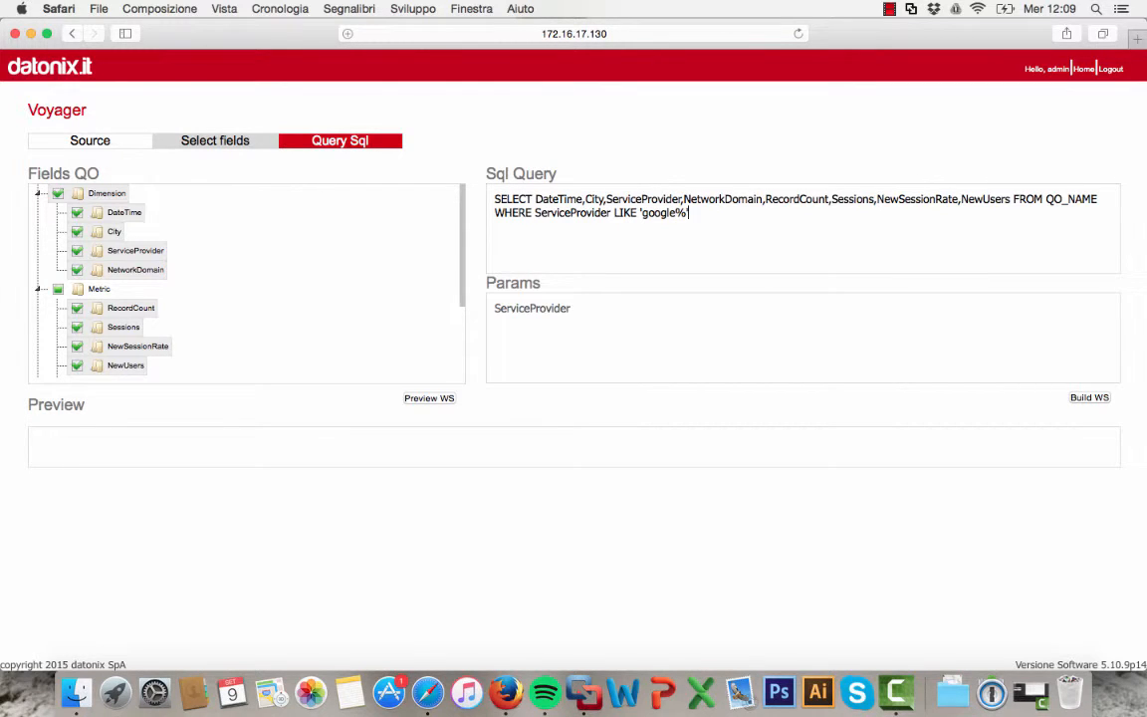
Preview the SQL query output and build the web service from it
click(428, 398)
scroll(675, 470, down, 2)
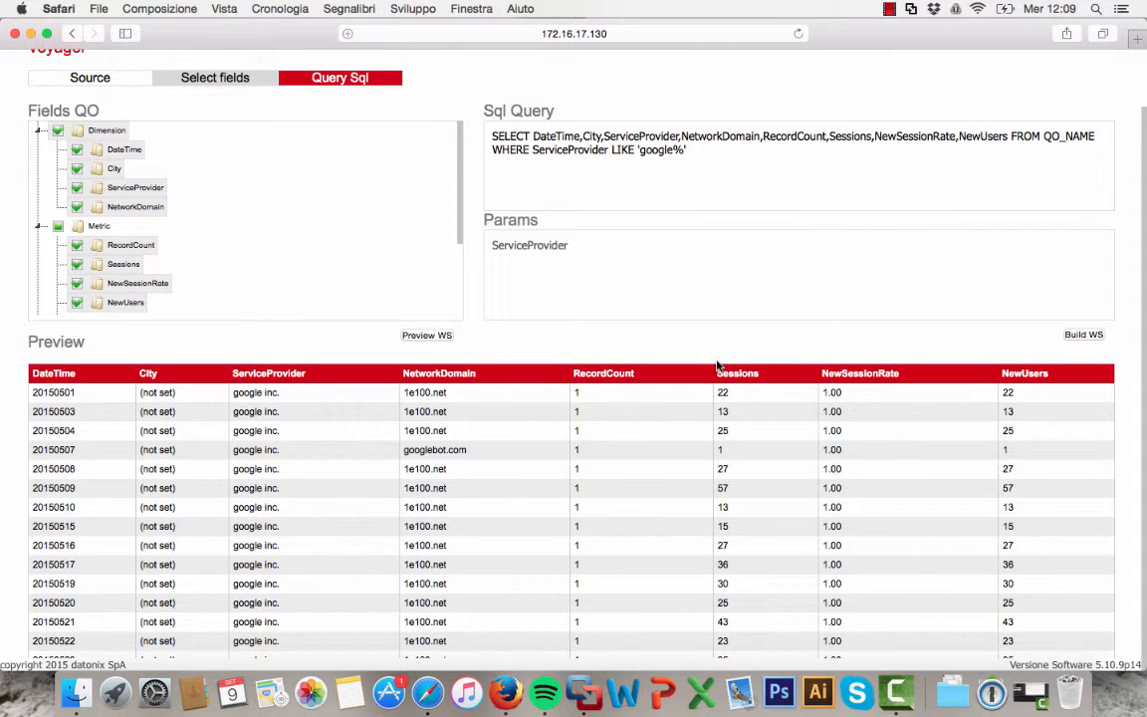
click(1071, 333)
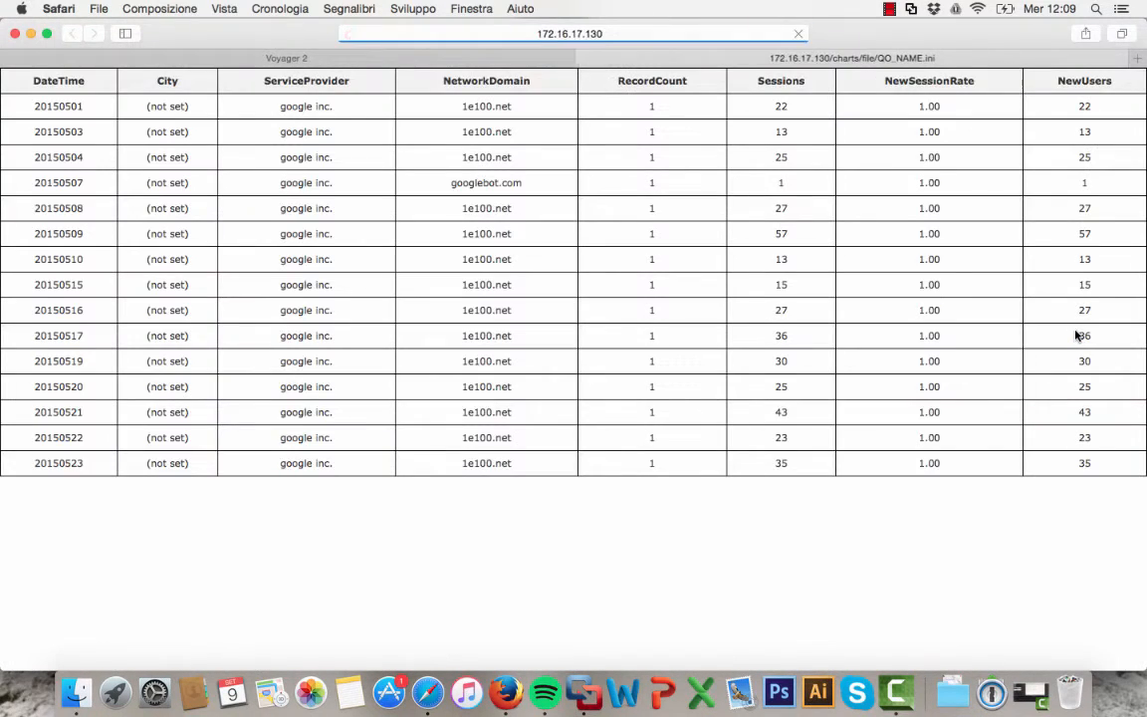
click(615, 37)
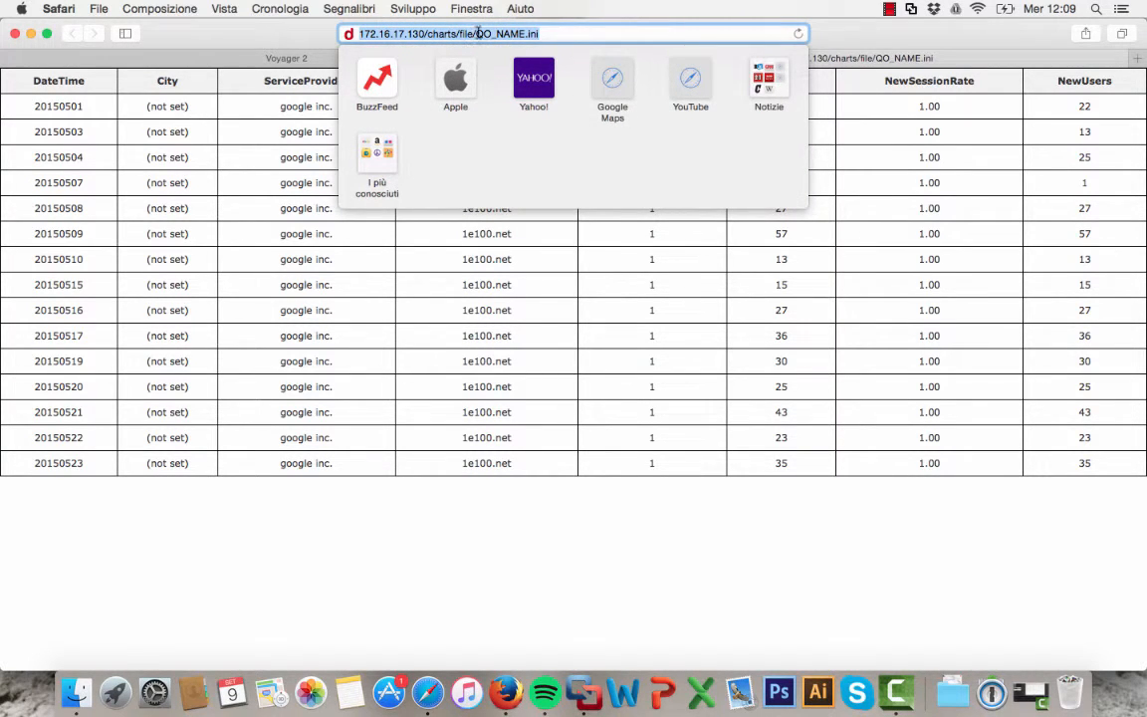